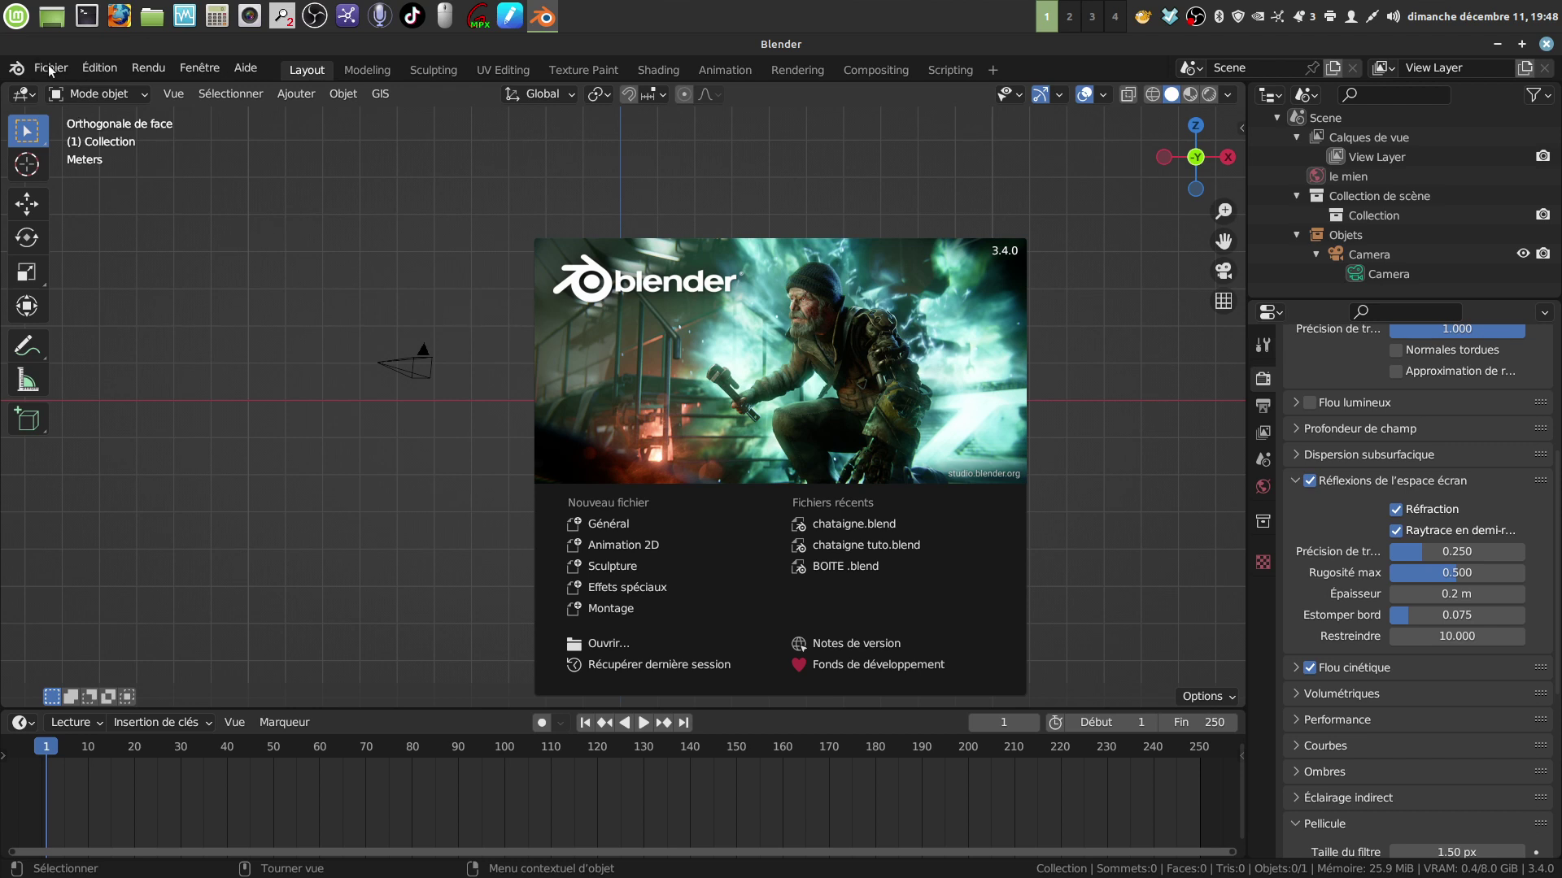
# - Close the start-up splash to reveal the camera-only scene and recovery options
pyautogui.click(201, 227)
# - Select BOITE _16606_autosave.blend in the /tmp auto-save recovery browser
pyautogui.click(51, 67)
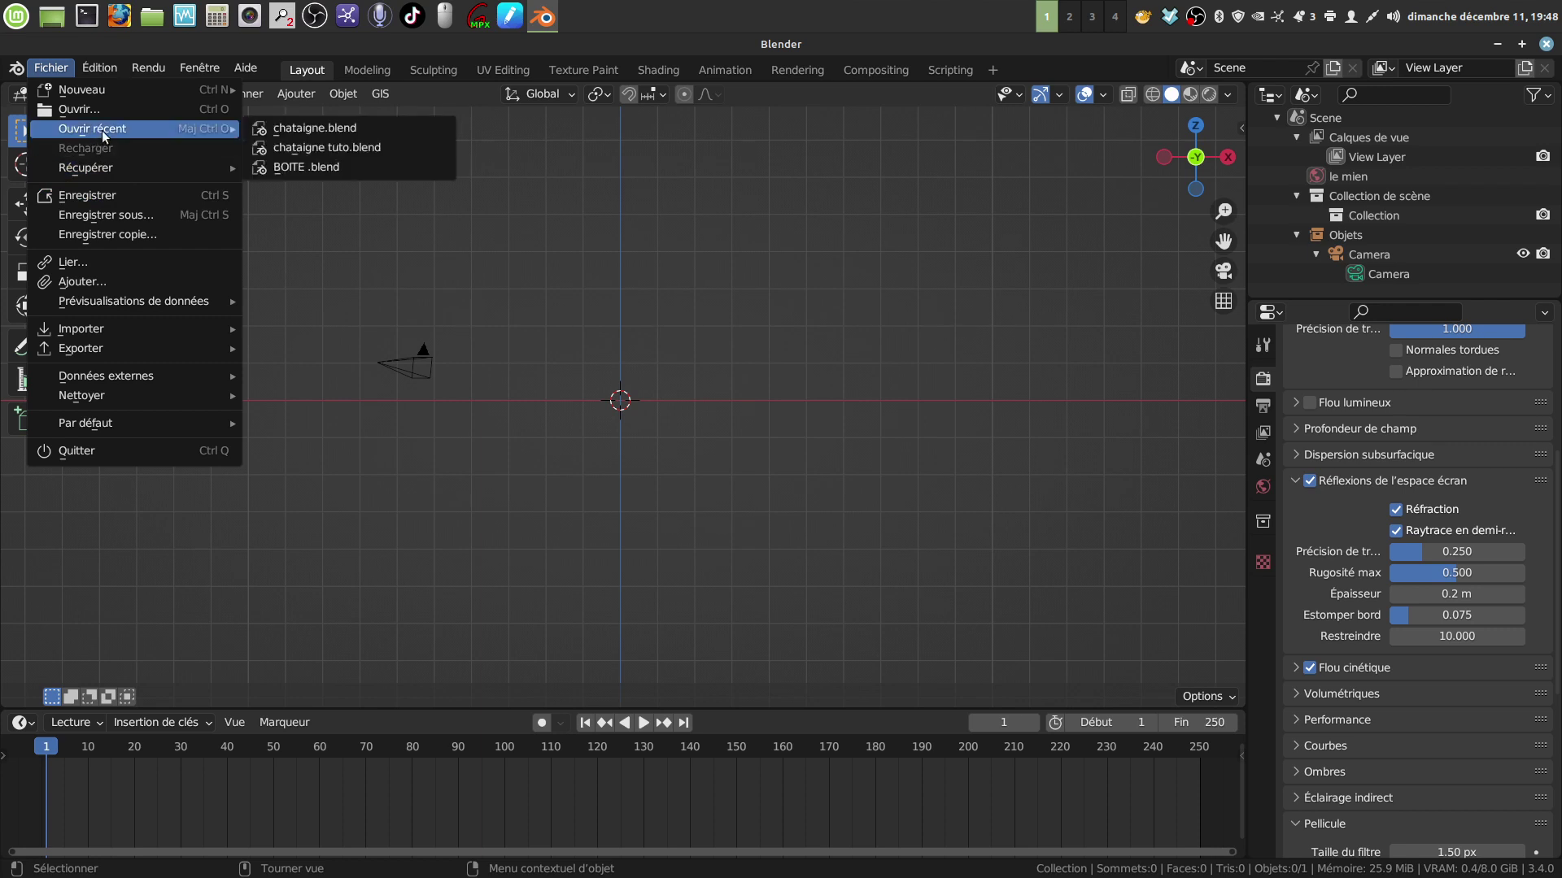
pyautogui.moveTo(134, 168)
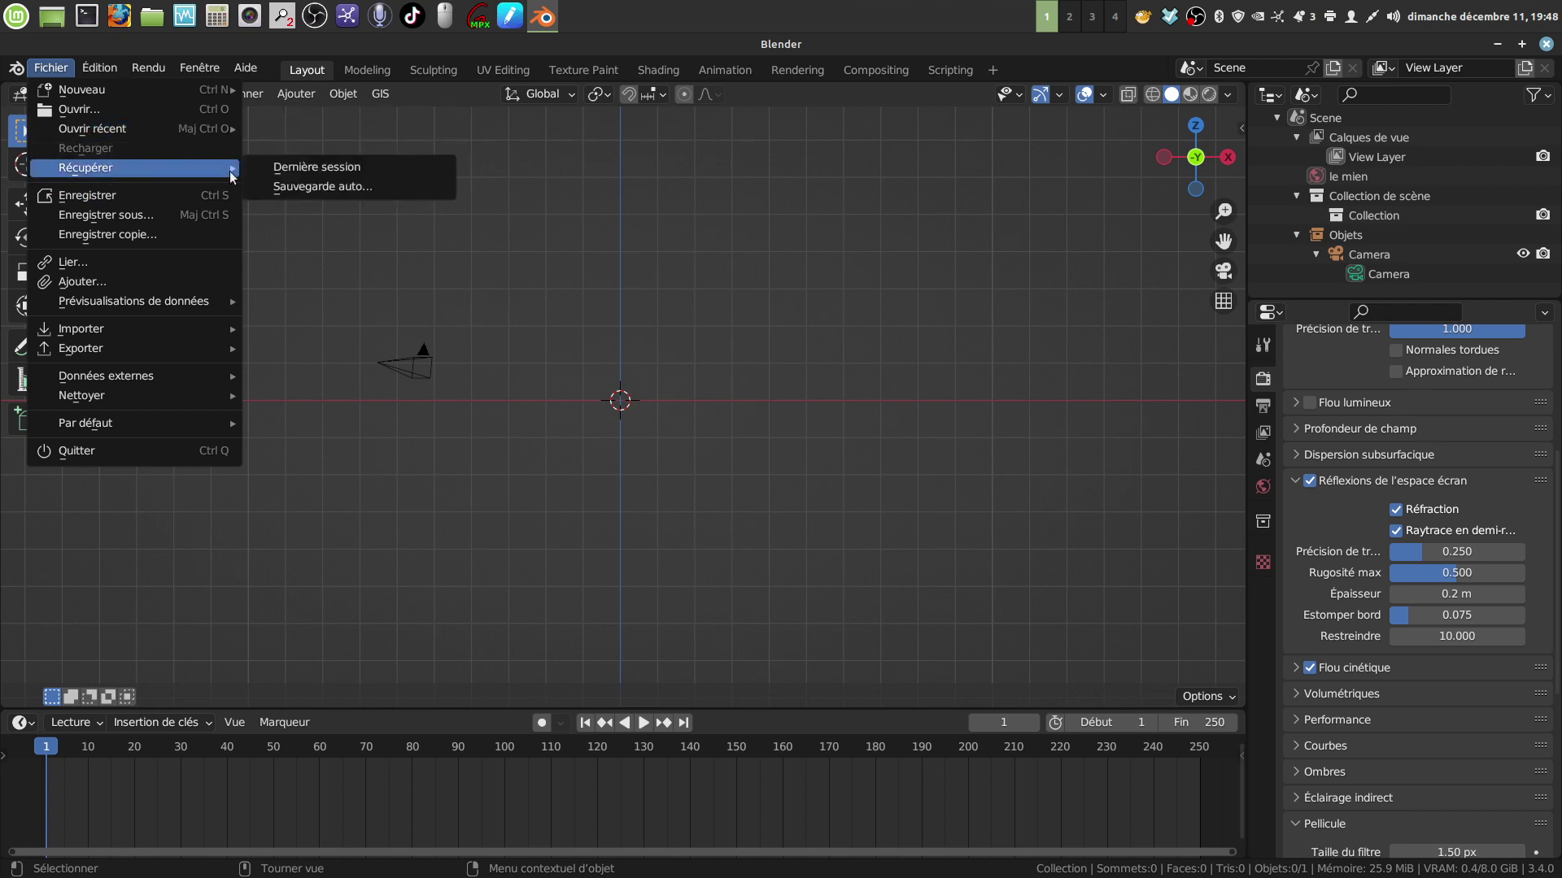
pyautogui.click(311, 183)
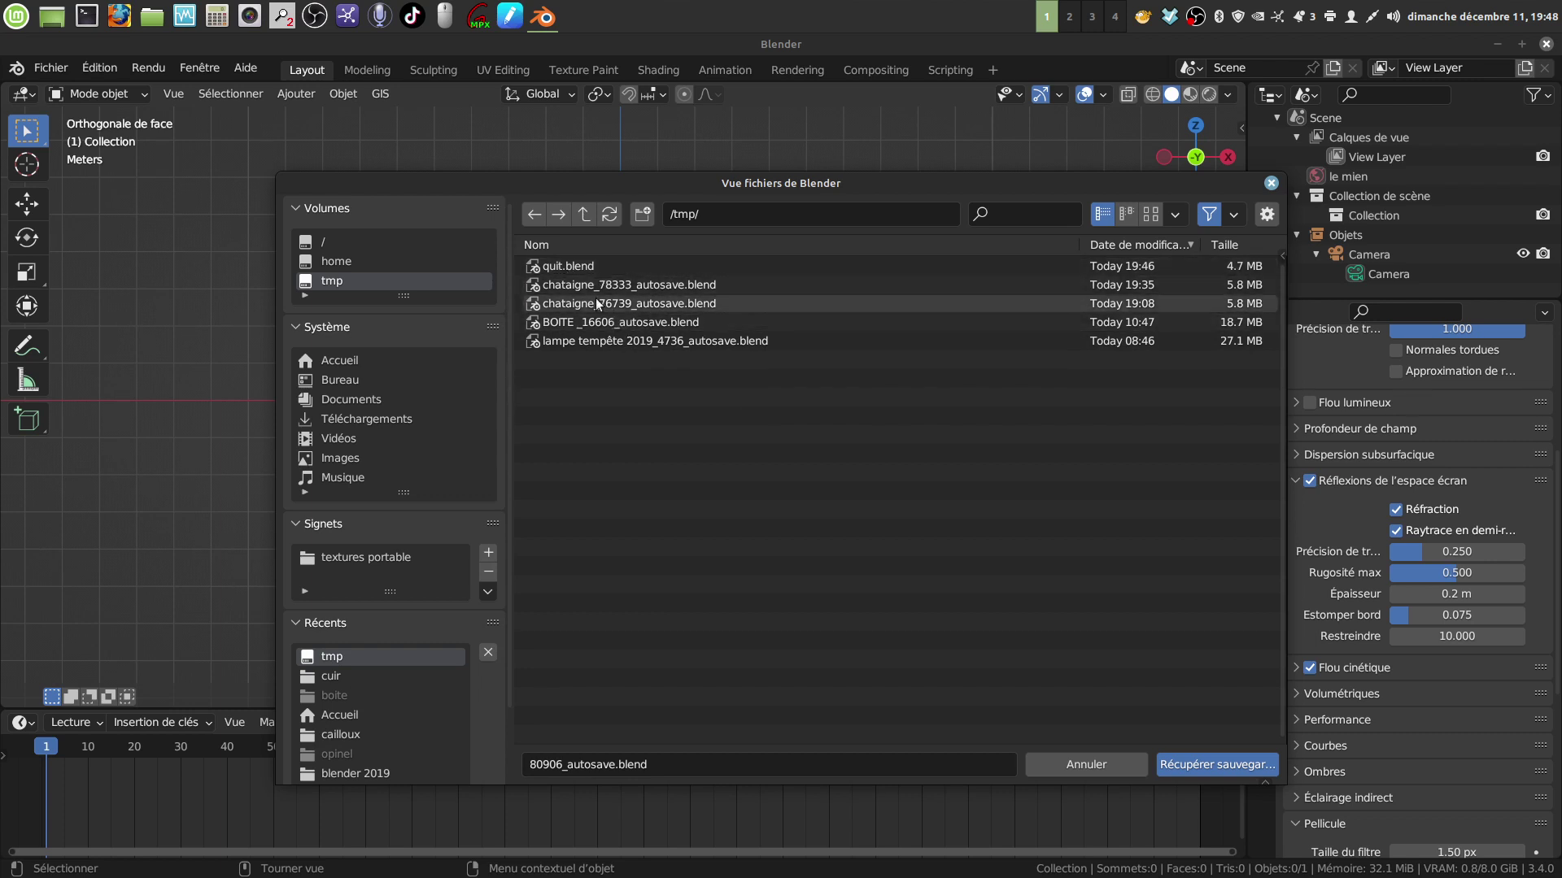
pyautogui.click(637, 321)
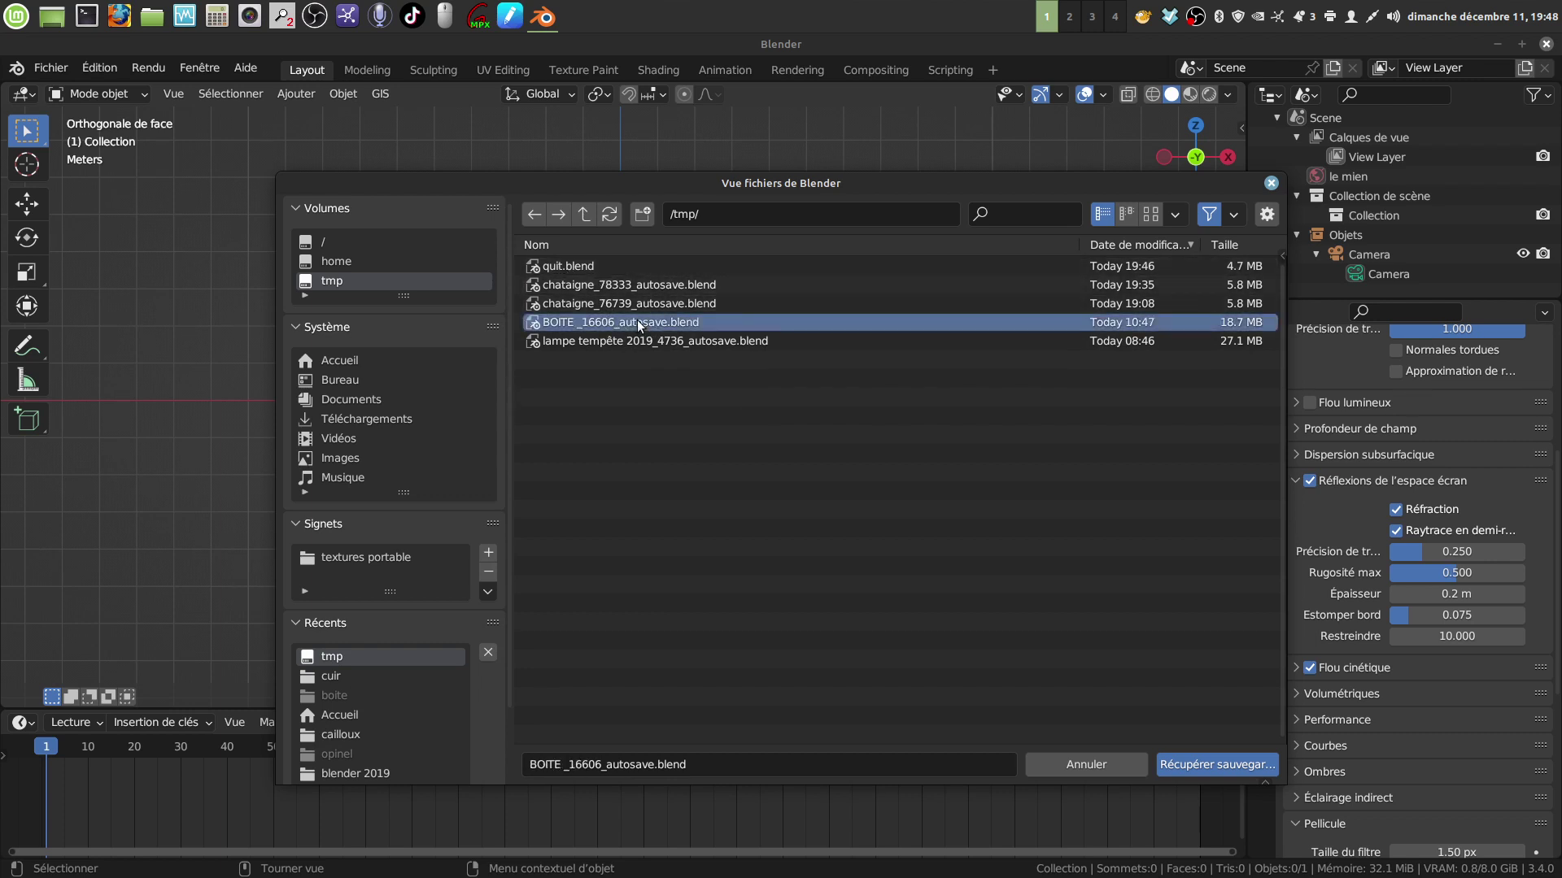
# - Recover the BOITE autosave, orbit its octagonal box, then quit and launch Blender 2.79
pyautogui.click(1187, 766)
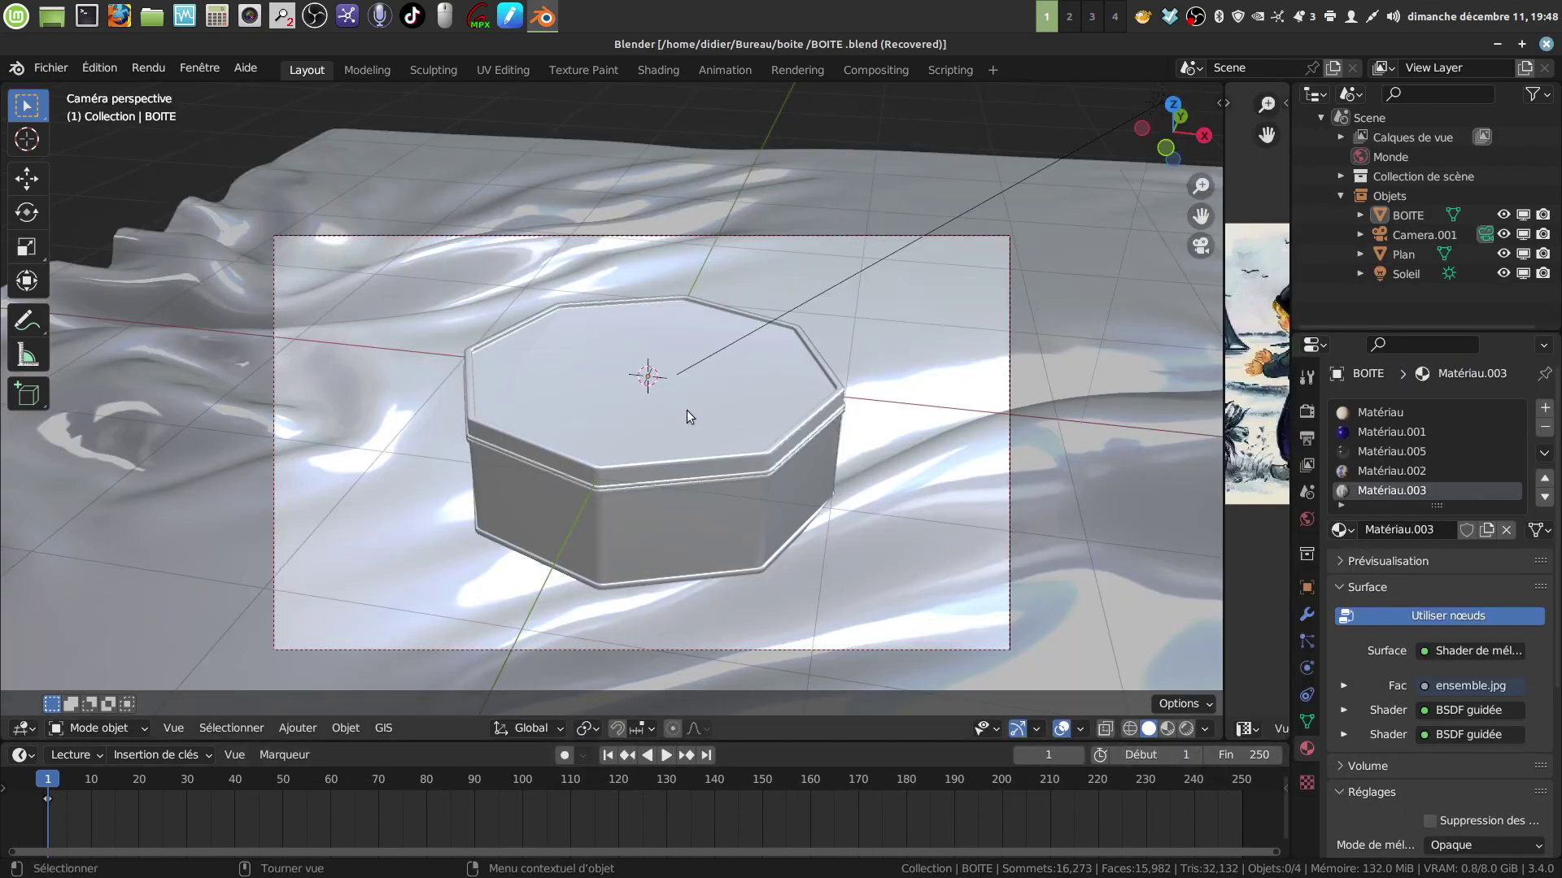
pyautogui.moveTo(744, 421); pyautogui.dragTo(798, 343, button='middle')
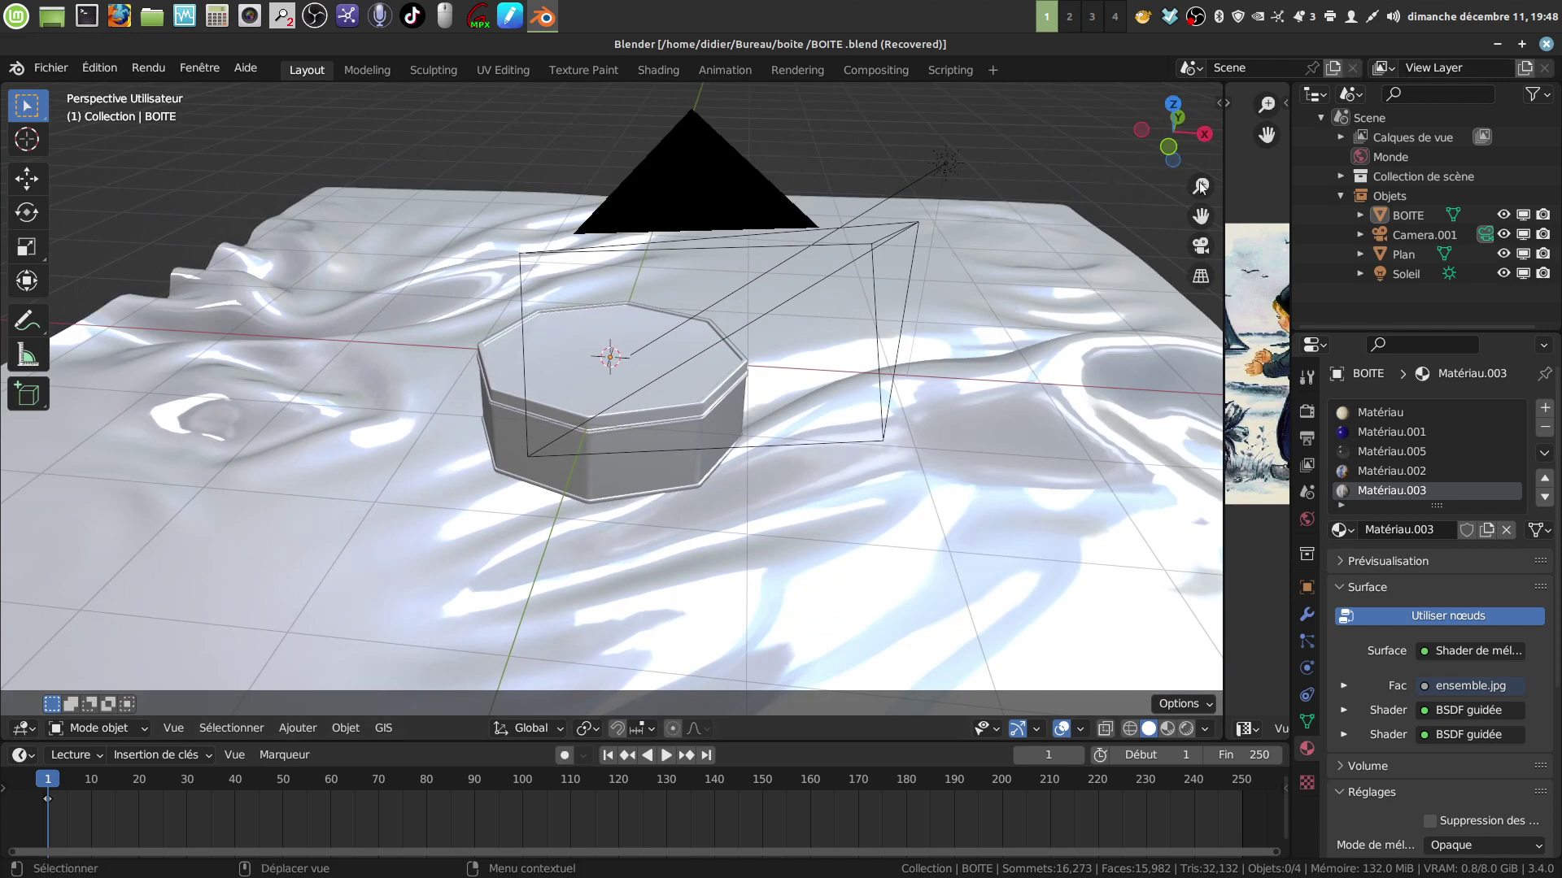
pyautogui.click(1546, 44)
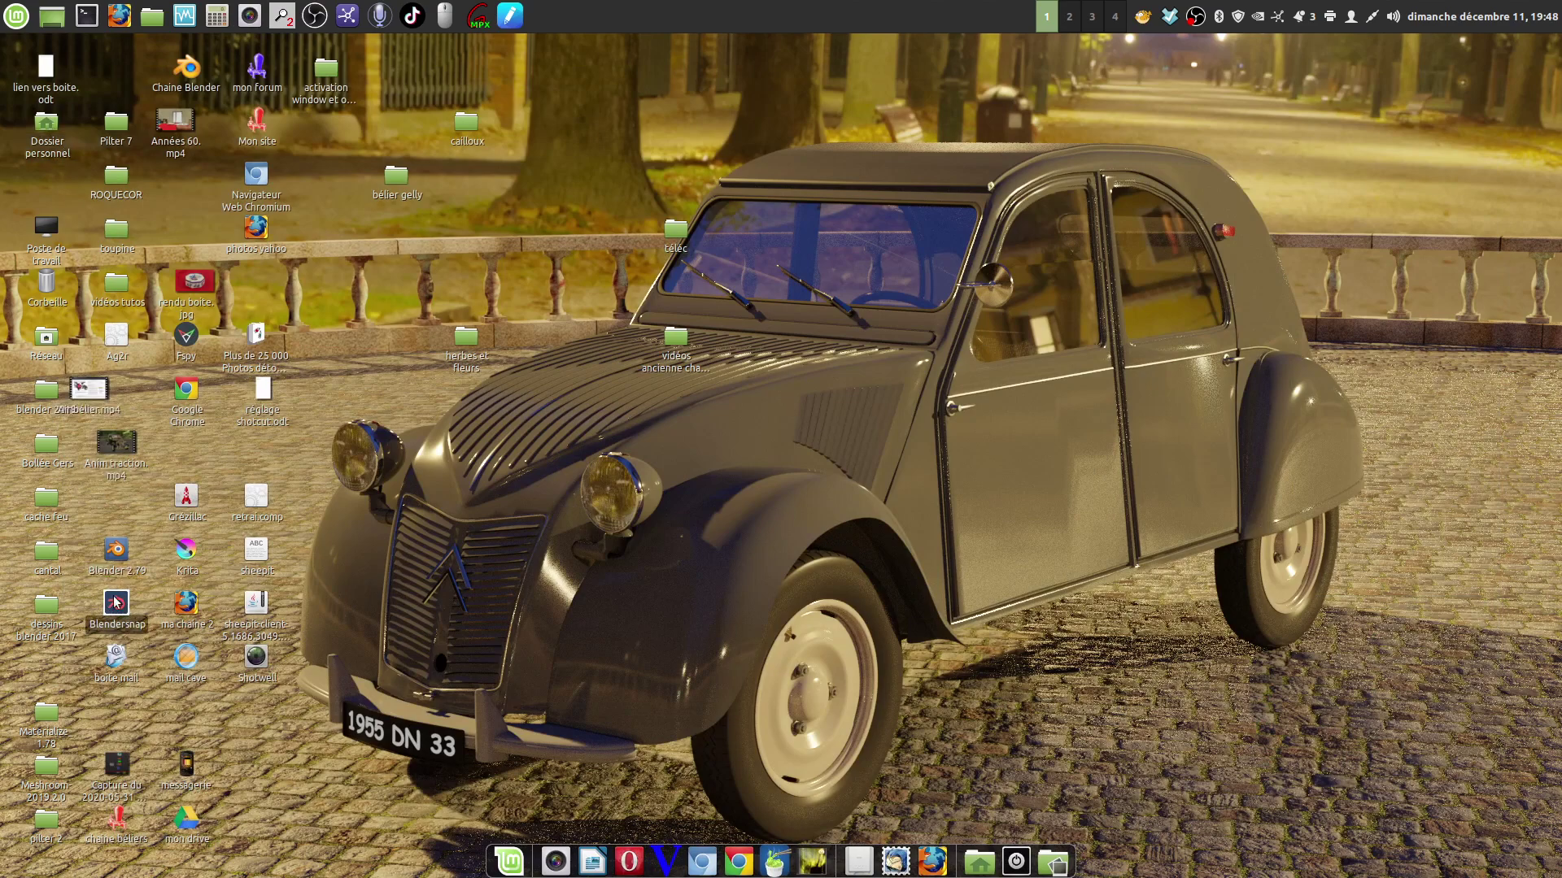
pyautogui.doubleClick(116, 551)
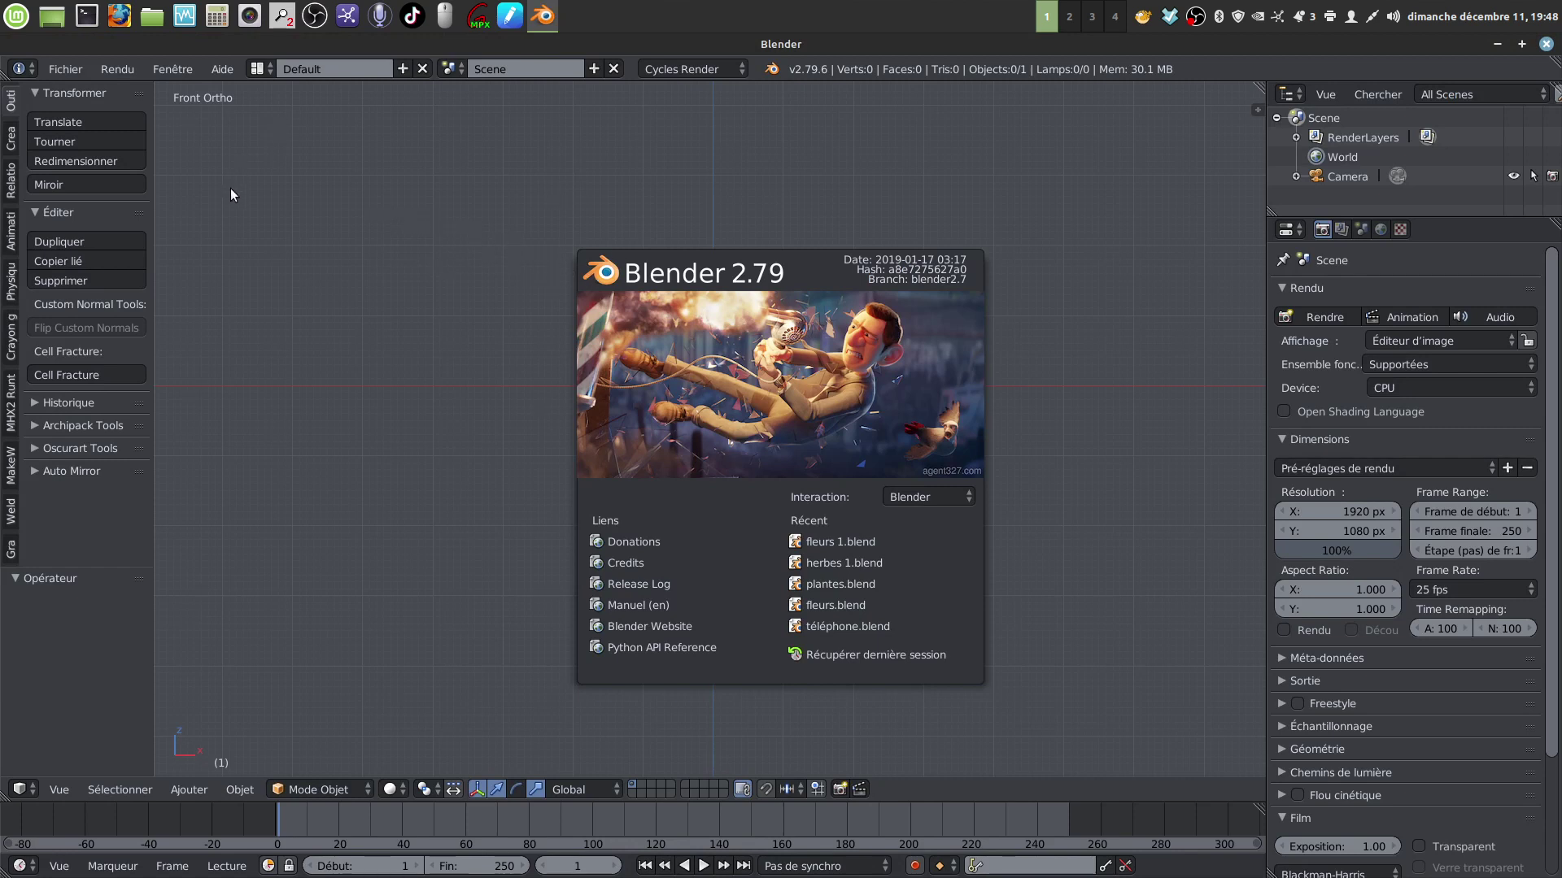
# - Close the 2.79 splash and list the /tmp autosaves via File > Recover Auto Save
pyautogui.click(59, 63)
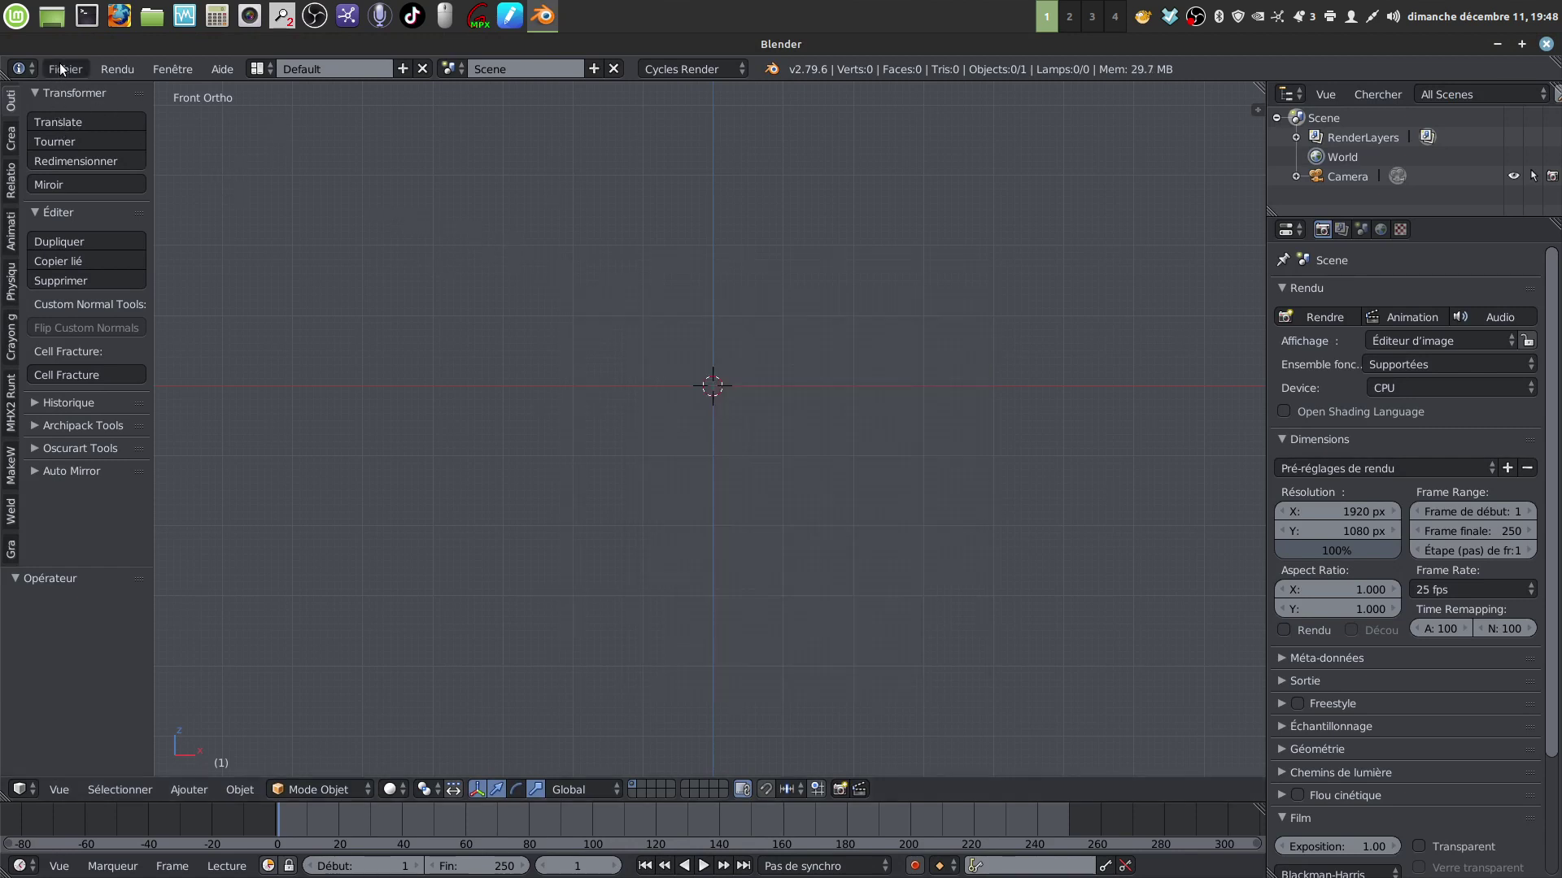
pyautogui.click(58, 67)
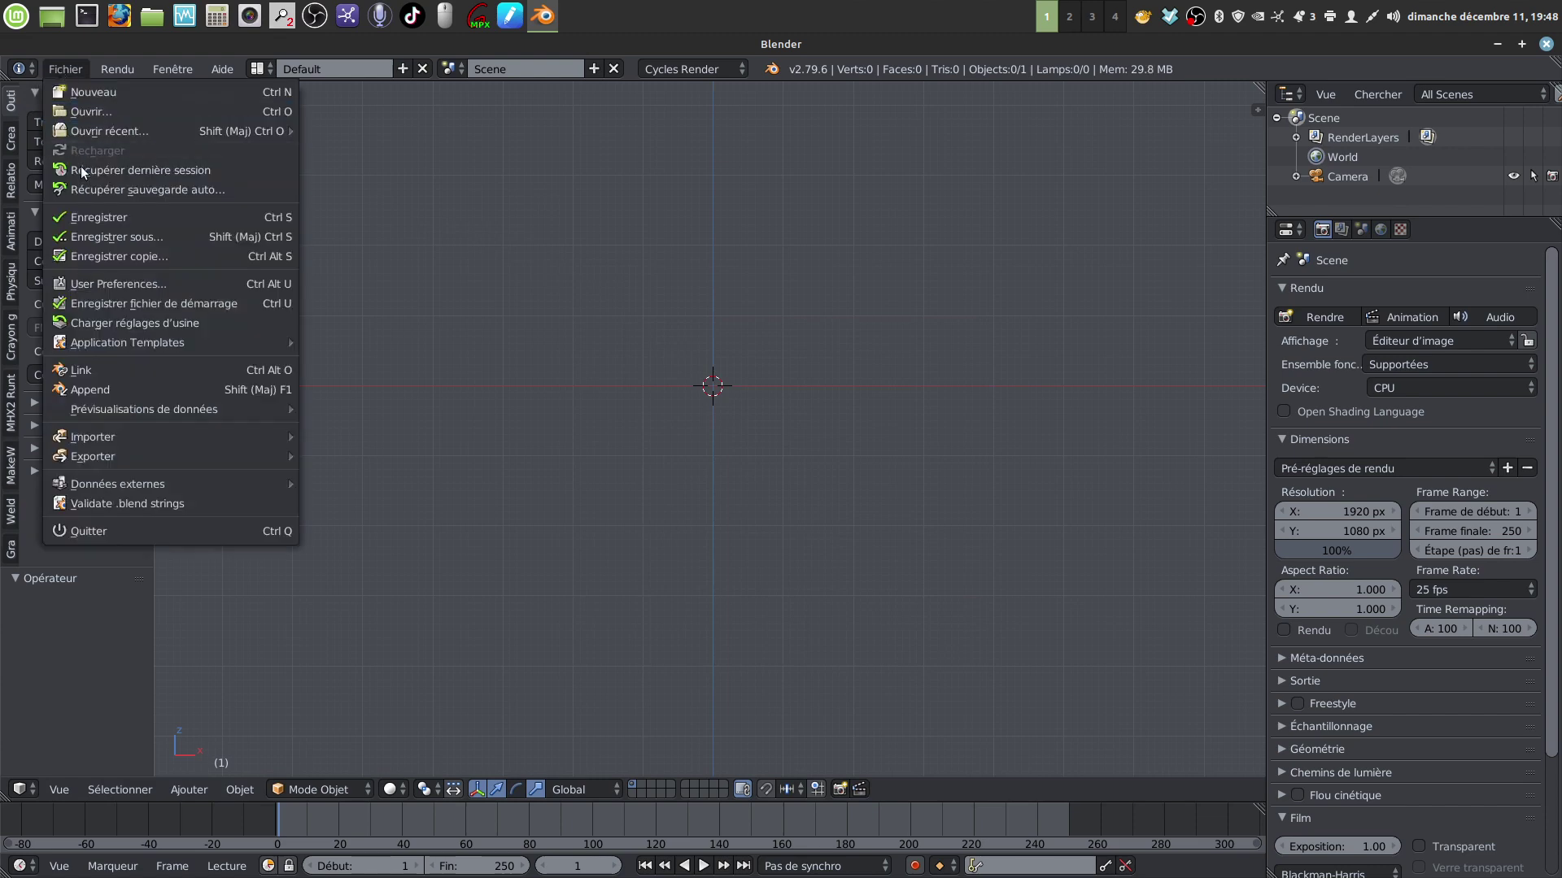
pyautogui.click(133, 189)
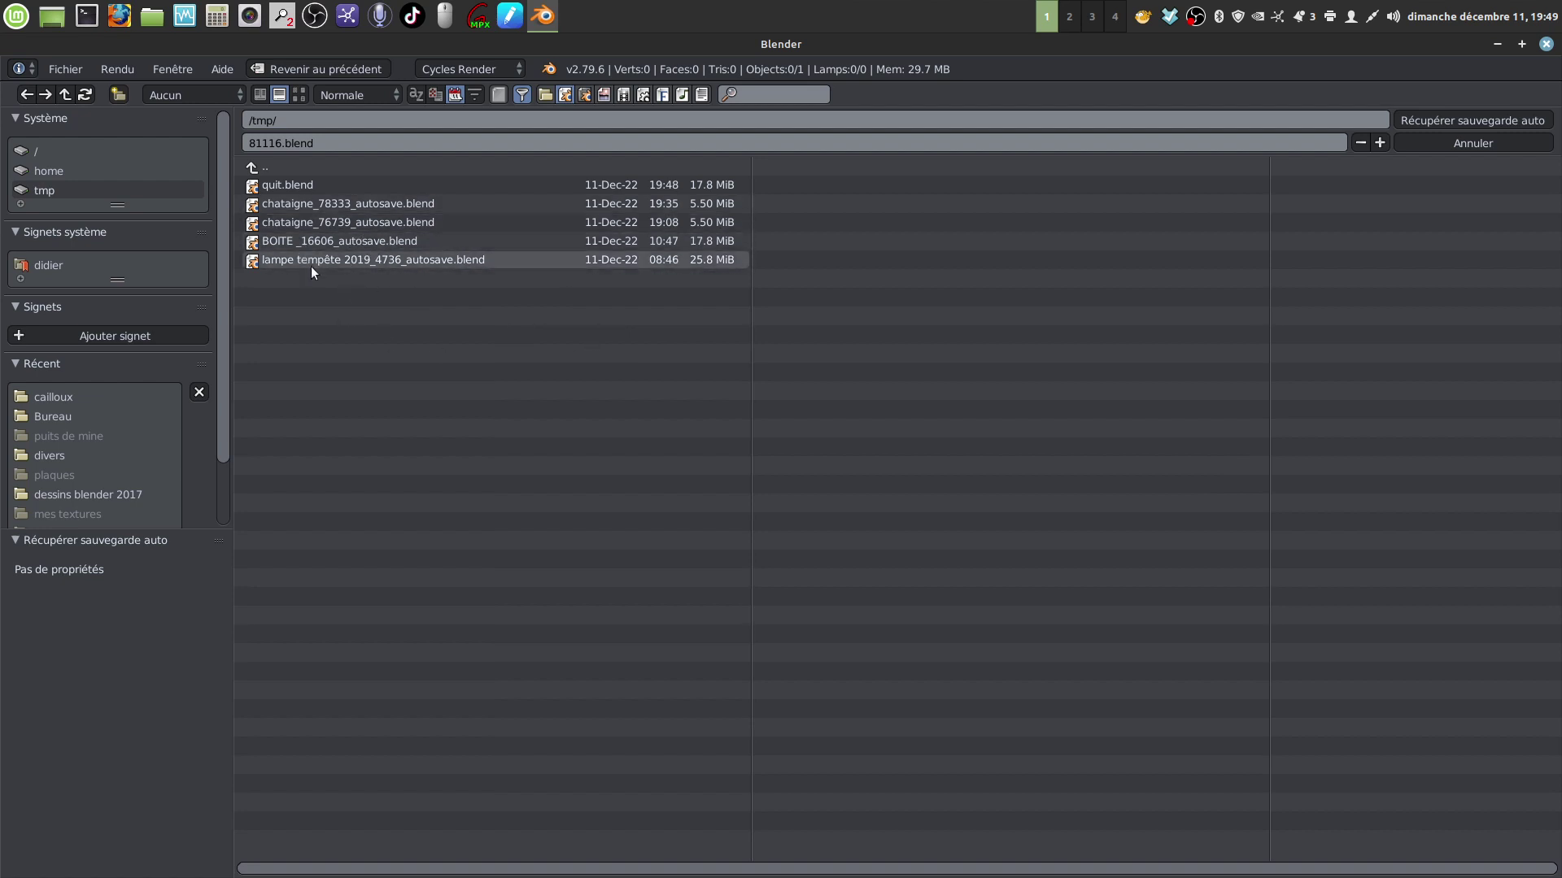
# - Recover chataigne_76739_autosave.blend, inspect it, then quit 2.79 and relaunch Blender 3.4
pyautogui.click(344, 222)
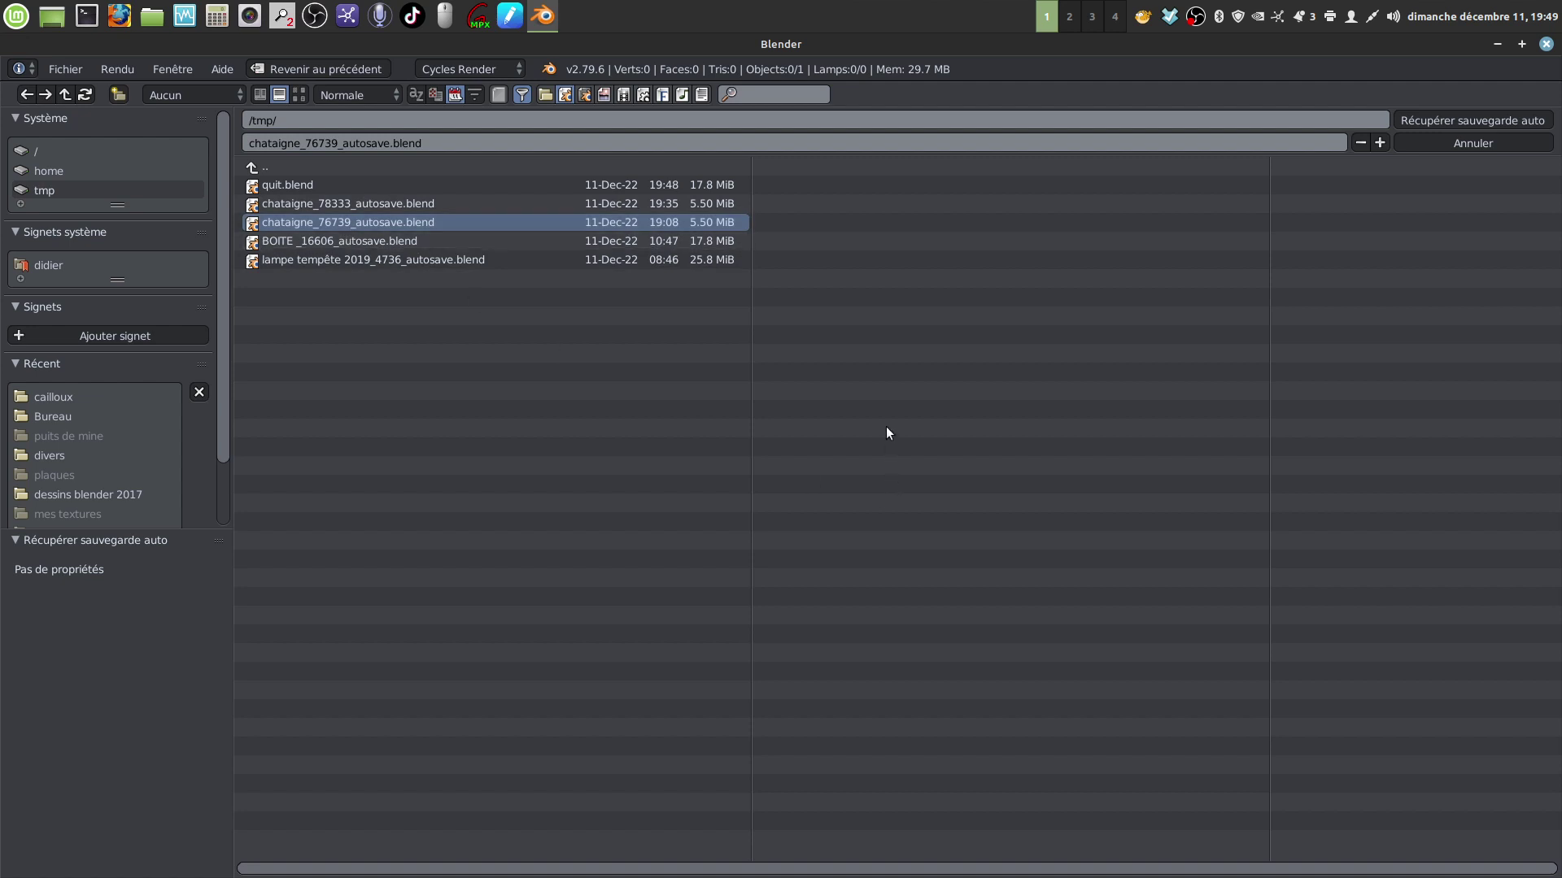
pyautogui.click(1433, 120)
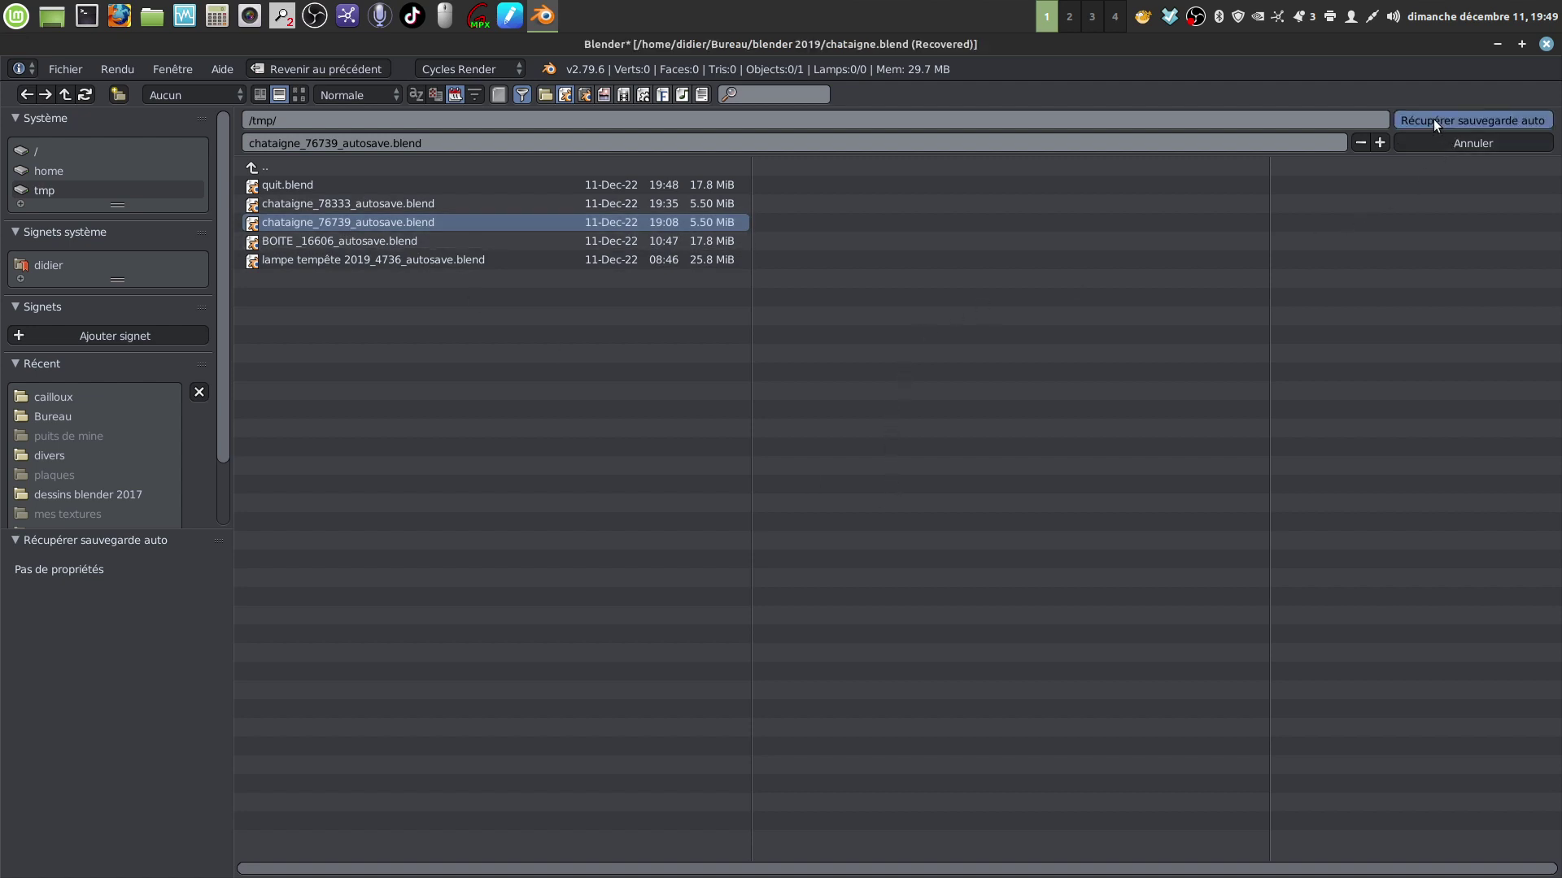
pyautogui.moveTo(841, 326)
pyautogui.mouseDown(button='middle')
pyautogui.moveTo(775, 256)
pyautogui.moveTo(827, 353)
pyautogui.mouseUp(button='middle')
pyautogui.scroll(-2, 826, 359)
pyautogui.scroll(-2, 838, 350)
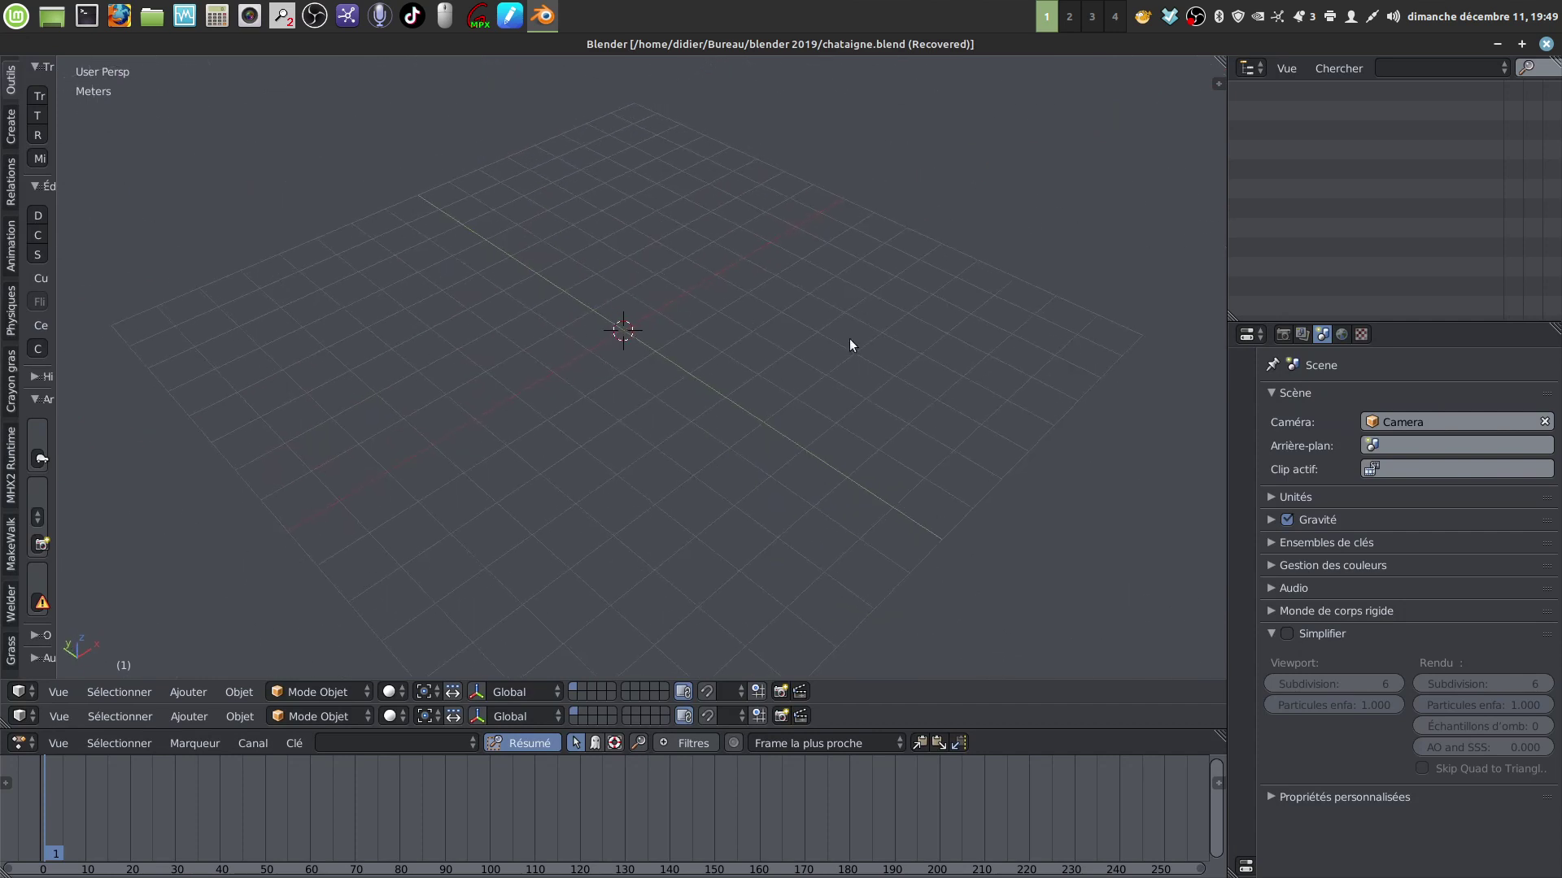
pyautogui.scroll(-1, 849, 340)
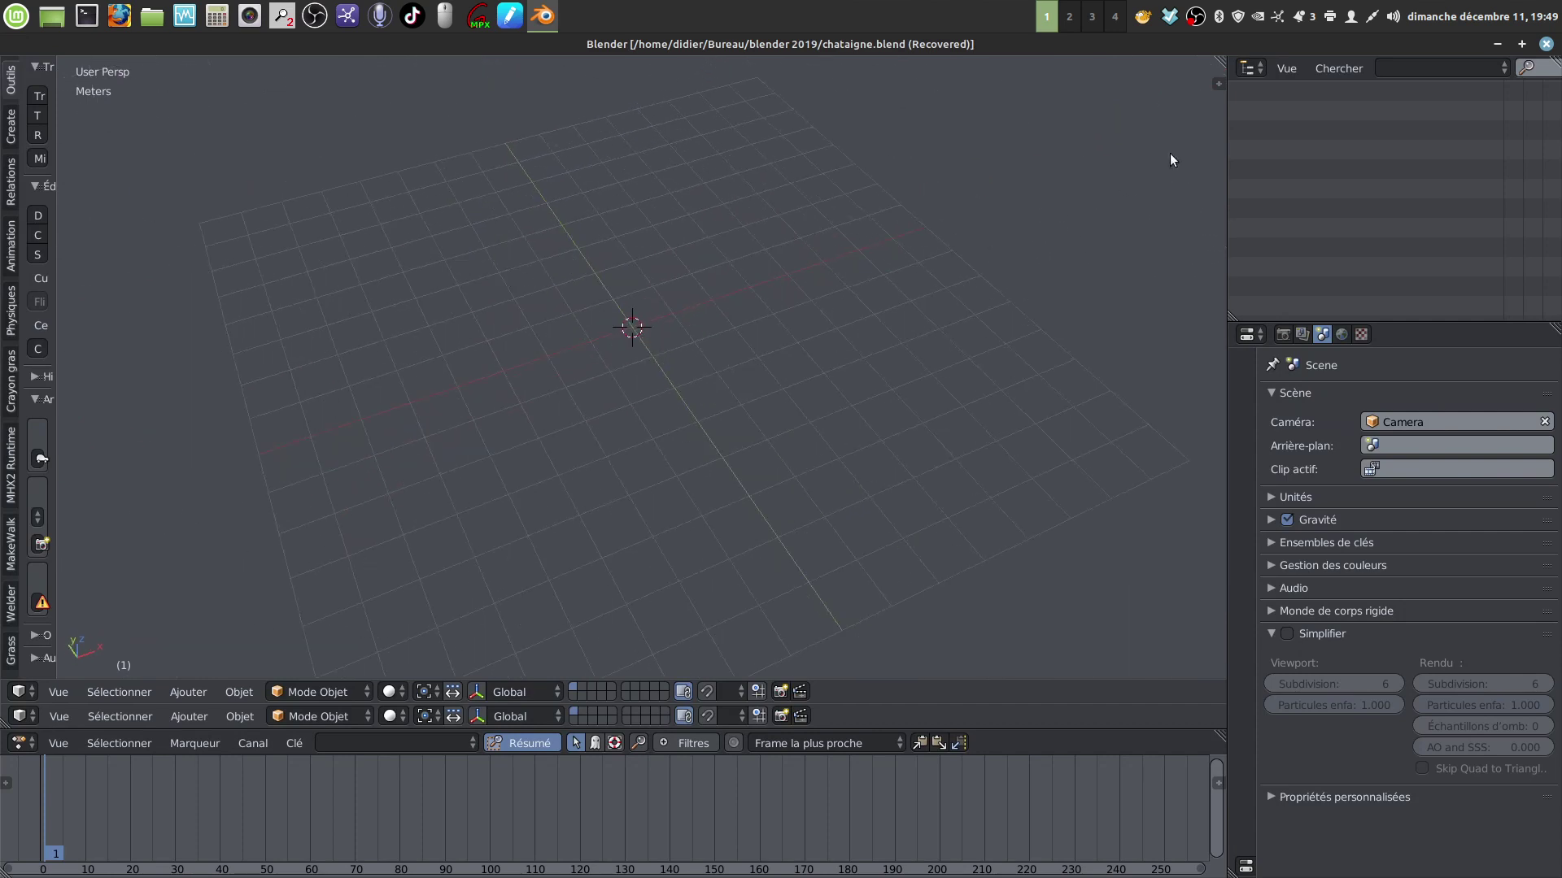
pyautogui.click(1545, 44)
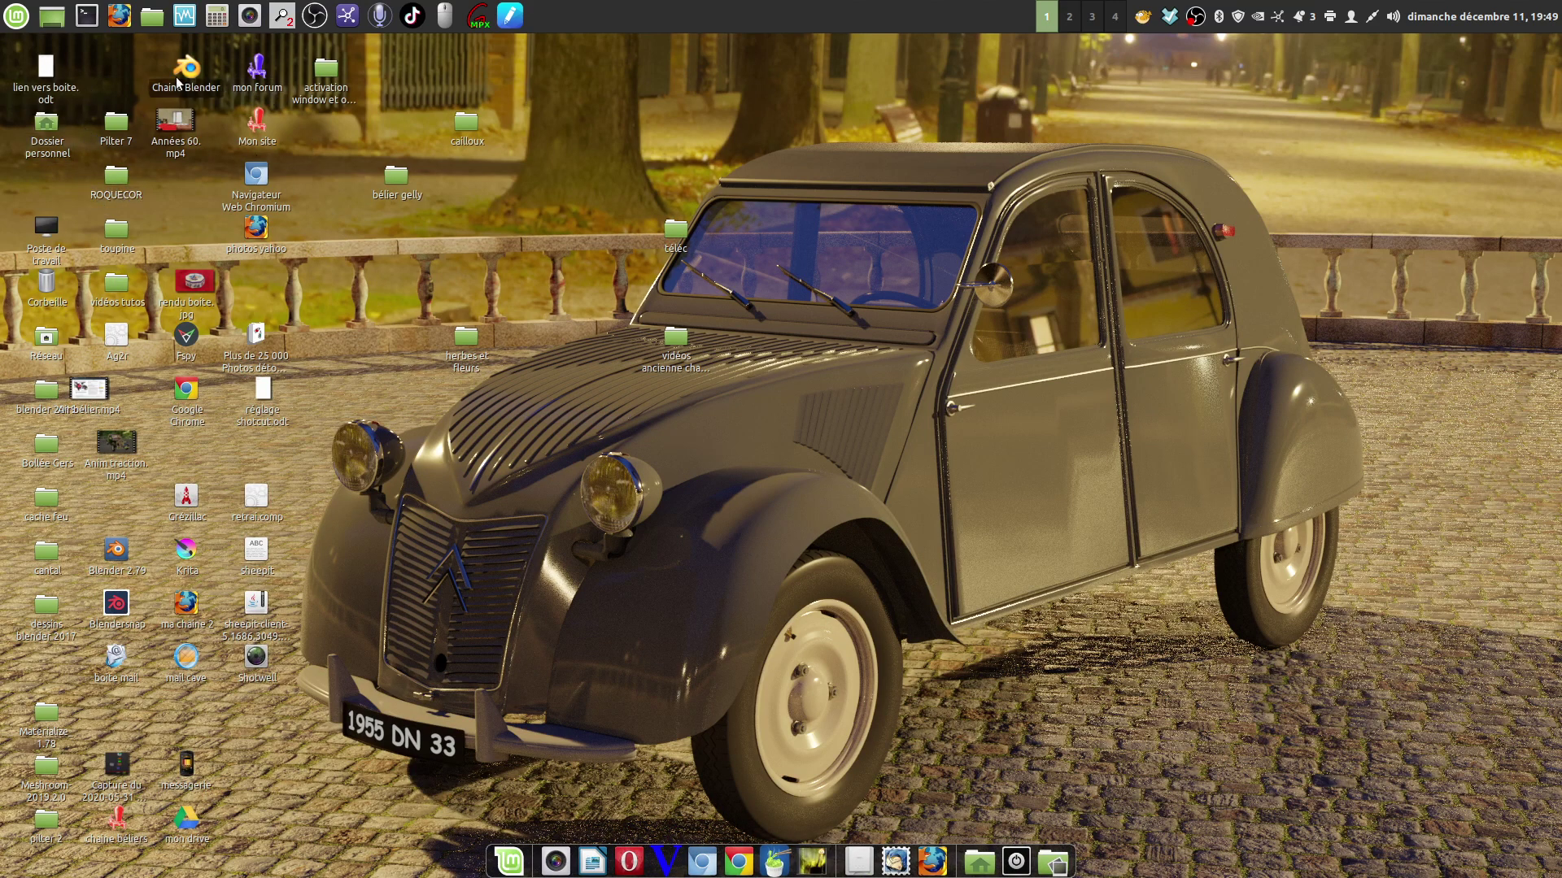
pyautogui.doubleClick(116, 605)
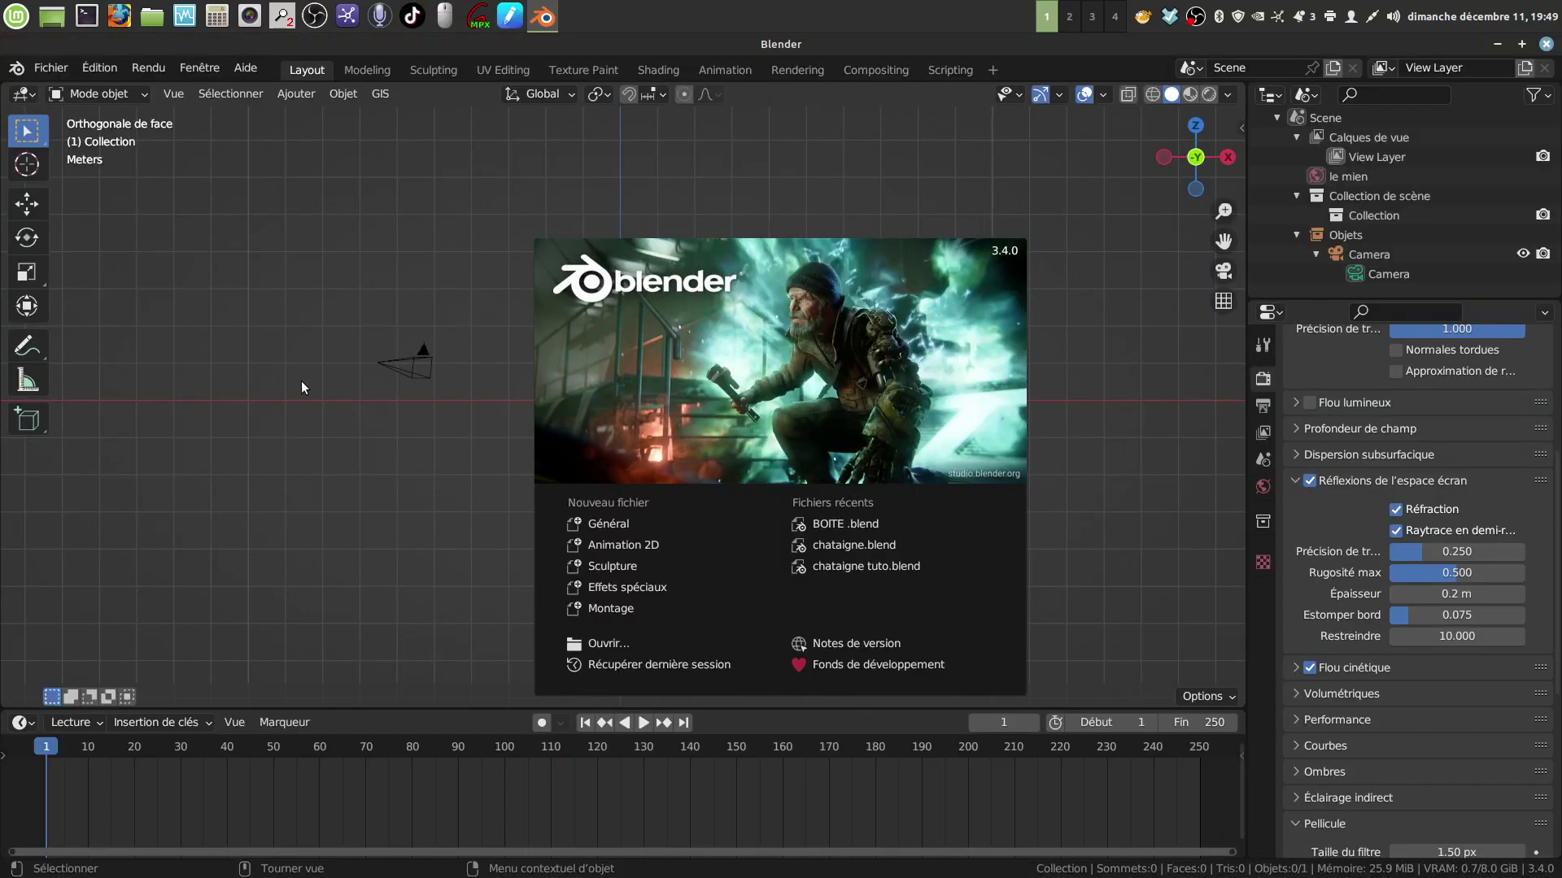
# - Check the Open Recent list, where the BOITE entry is missing, then quit Blender 3.4
pyautogui.click(54, 68)
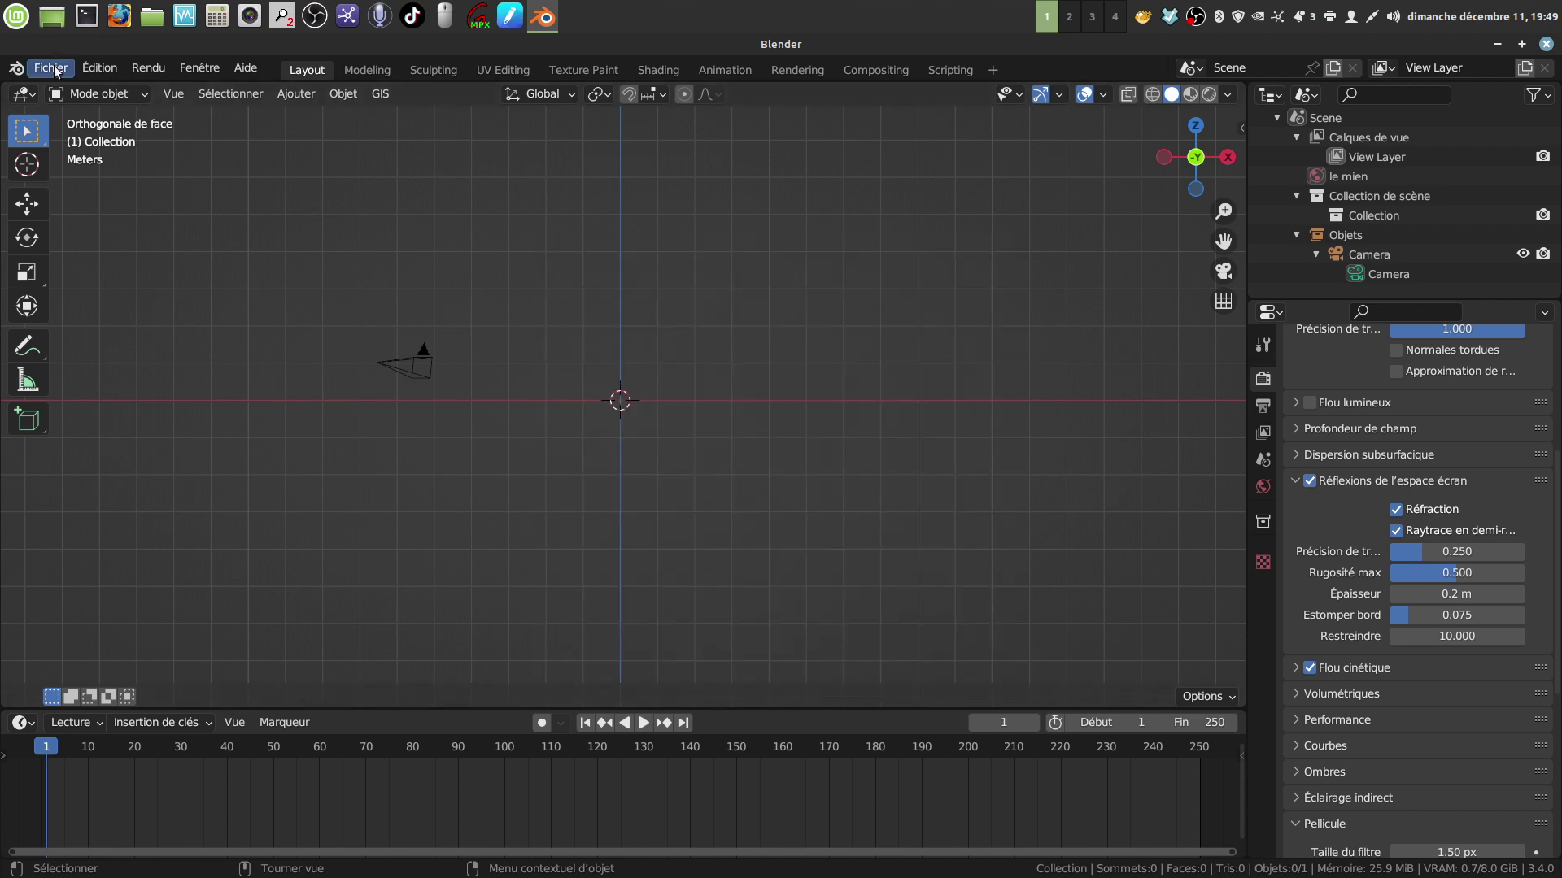
pyautogui.click(53, 68)
pyautogui.moveTo(93, 129)
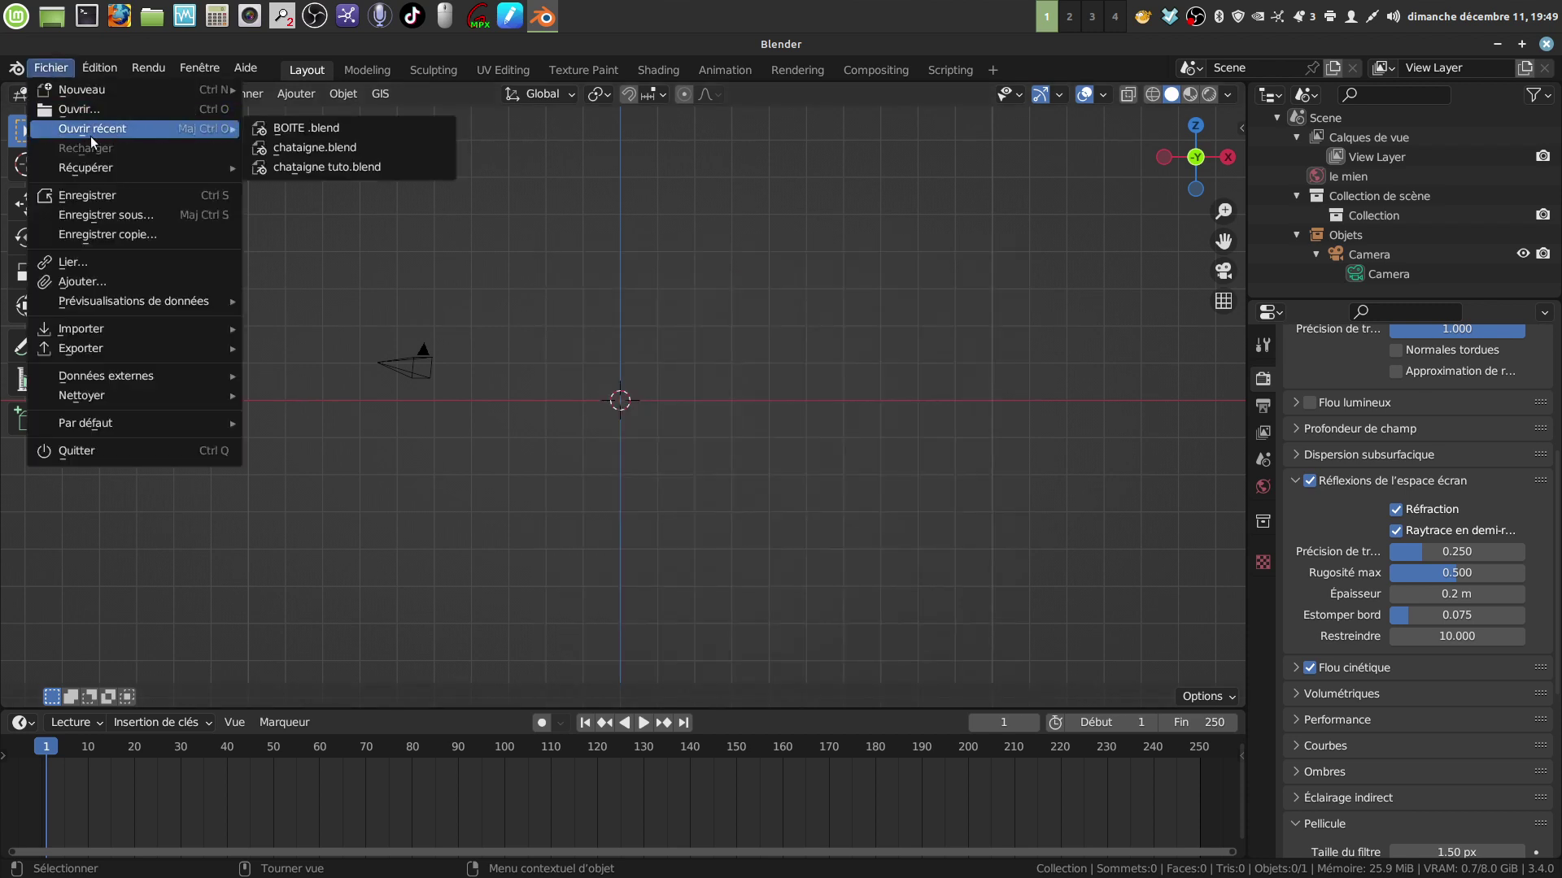
pyautogui.click(185, 134)
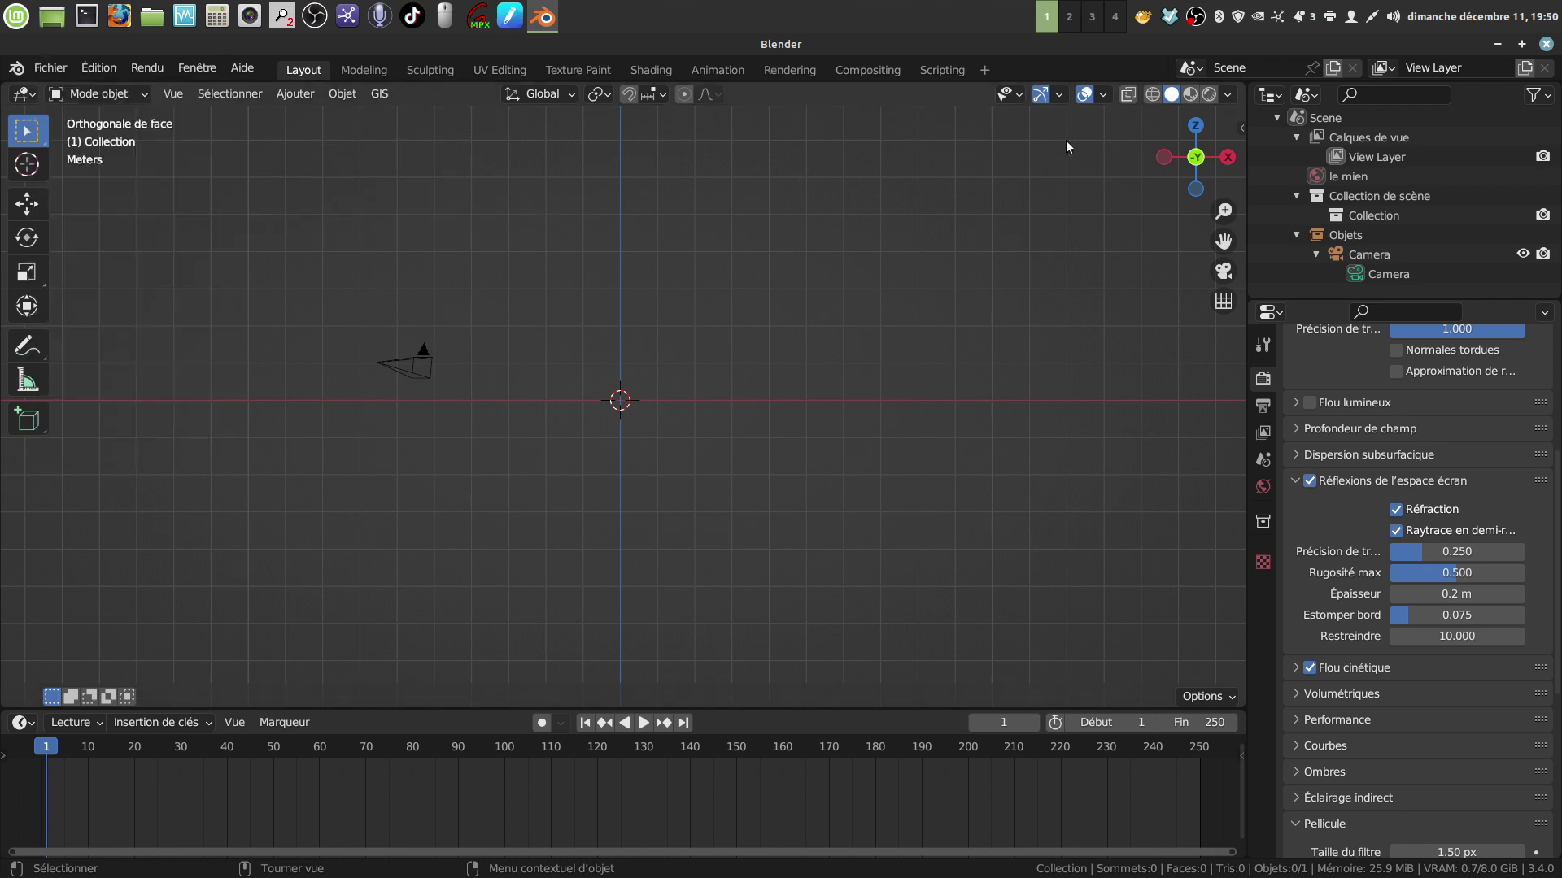
pyautogui.click(1545, 43)
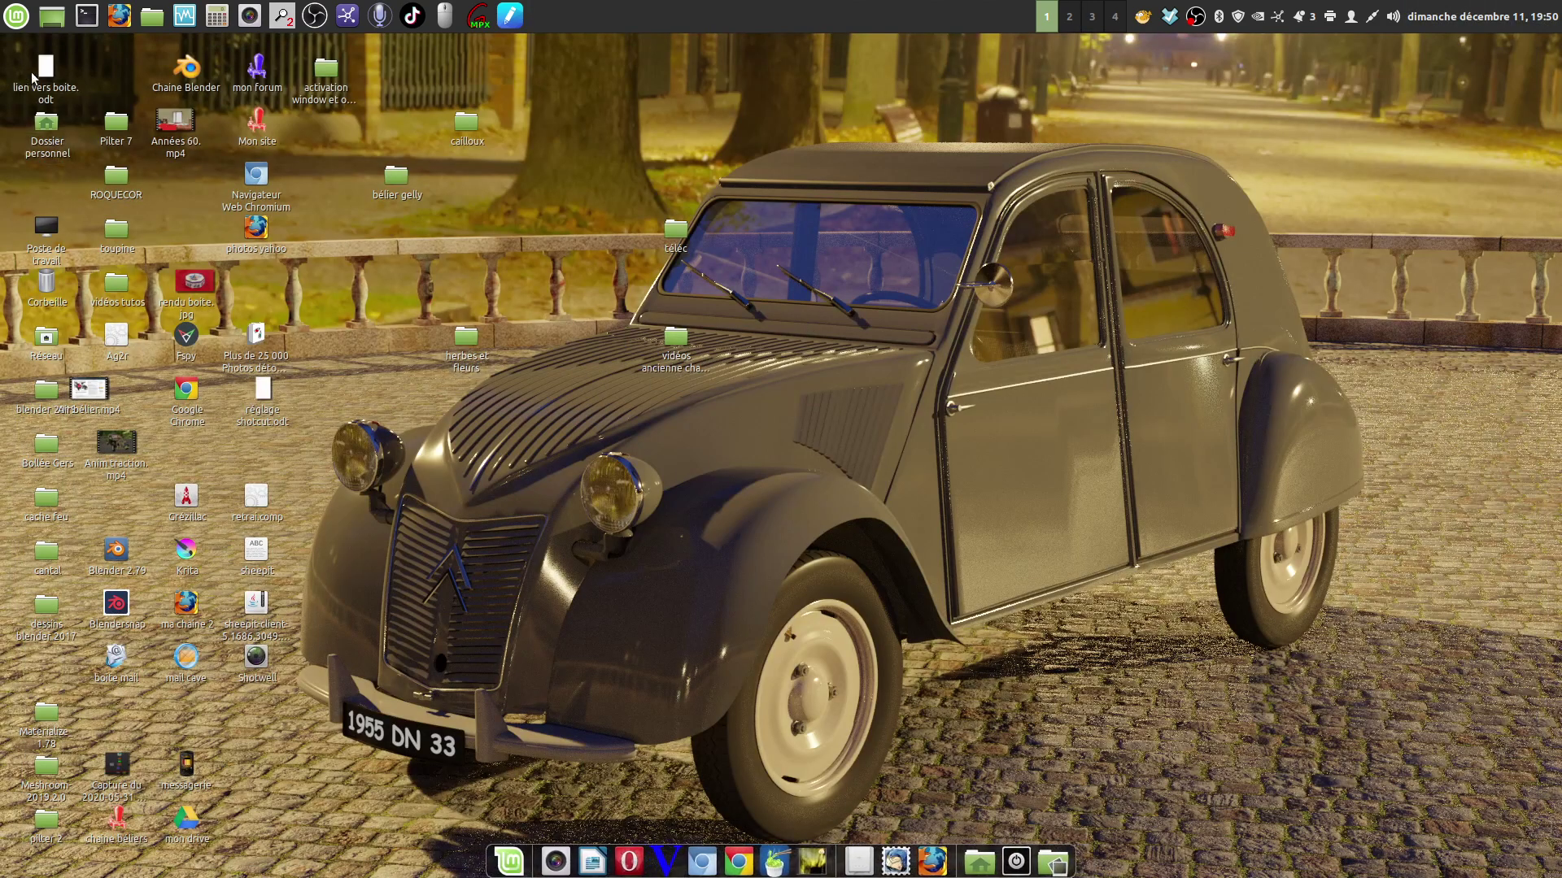
# - Relaunch Blender 3.4 from the Blendersnap desktop icon
pyautogui.doubleClick(122, 606)
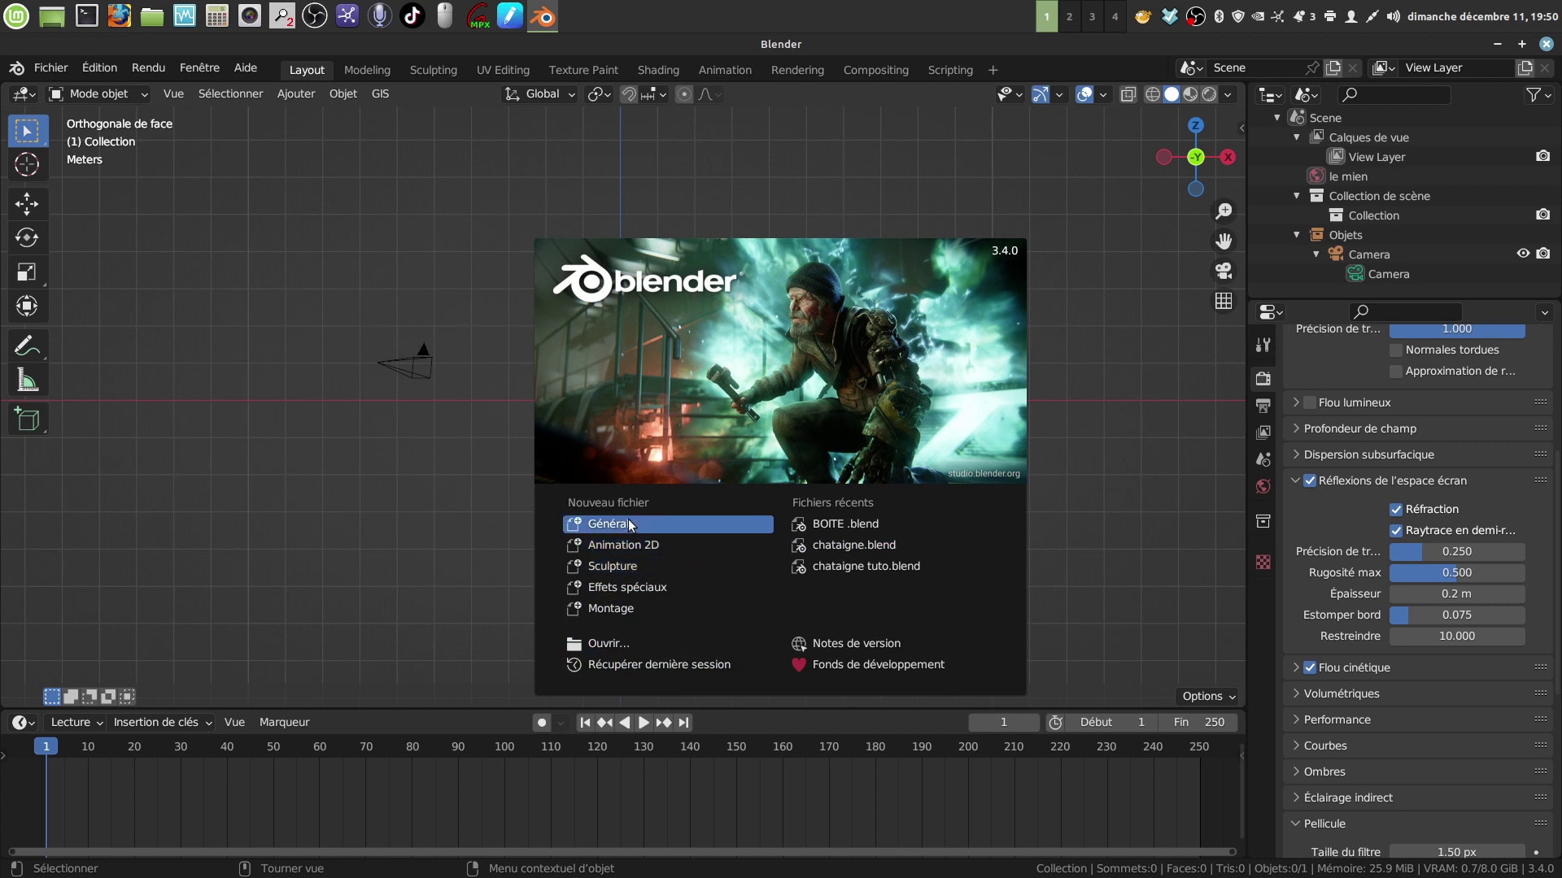
# - Browse the Bureau folder, cancel without loading BOITE .blend, and orbit the empty scene
pyautogui.click(610, 645)
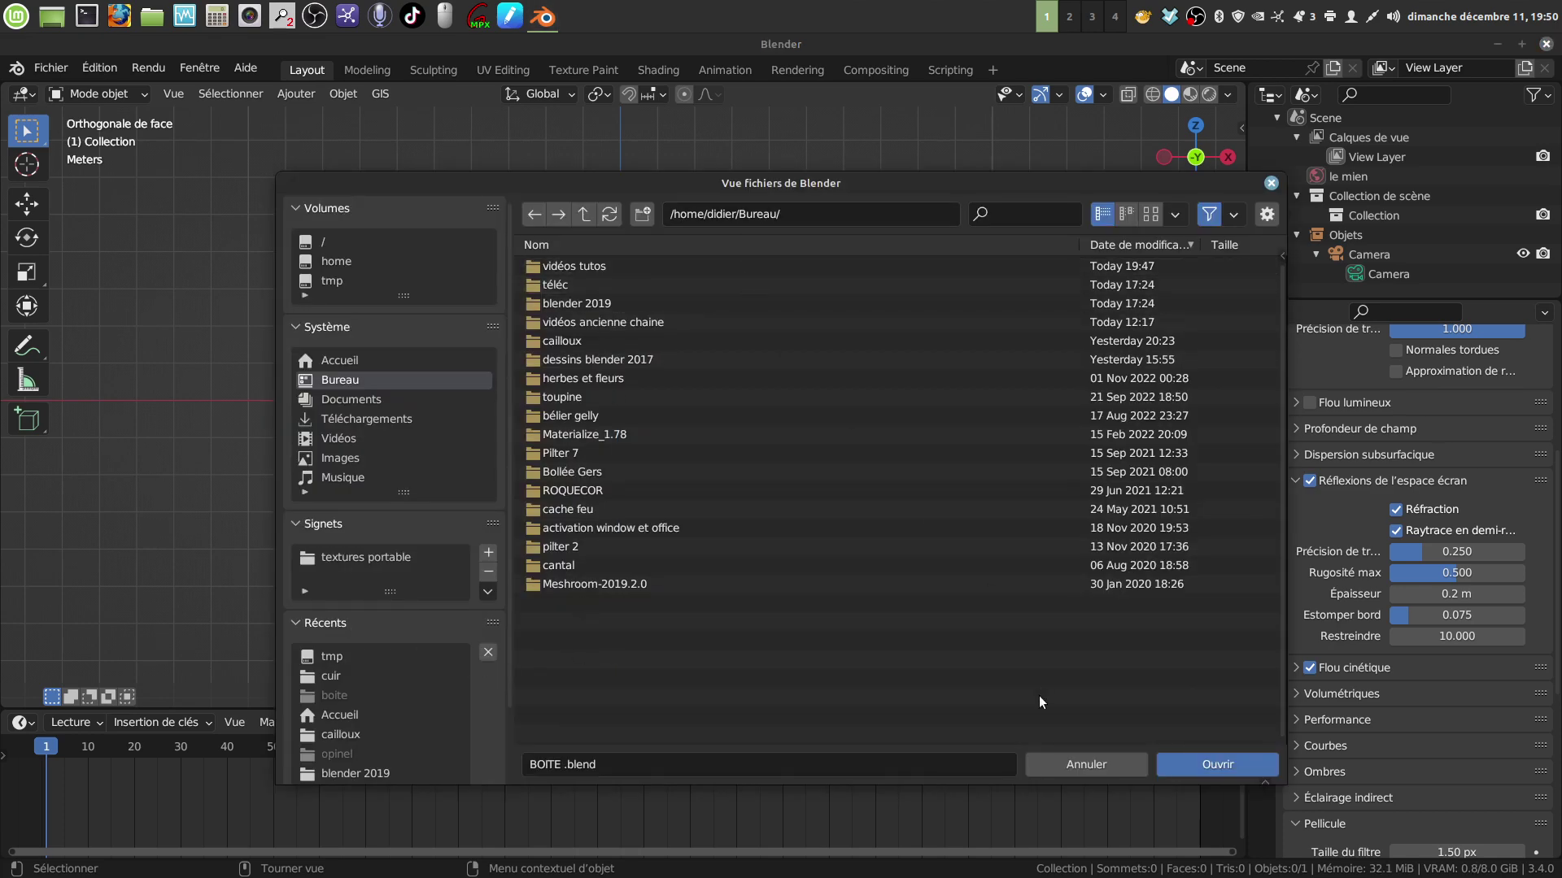
pyautogui.click(1062, 760)
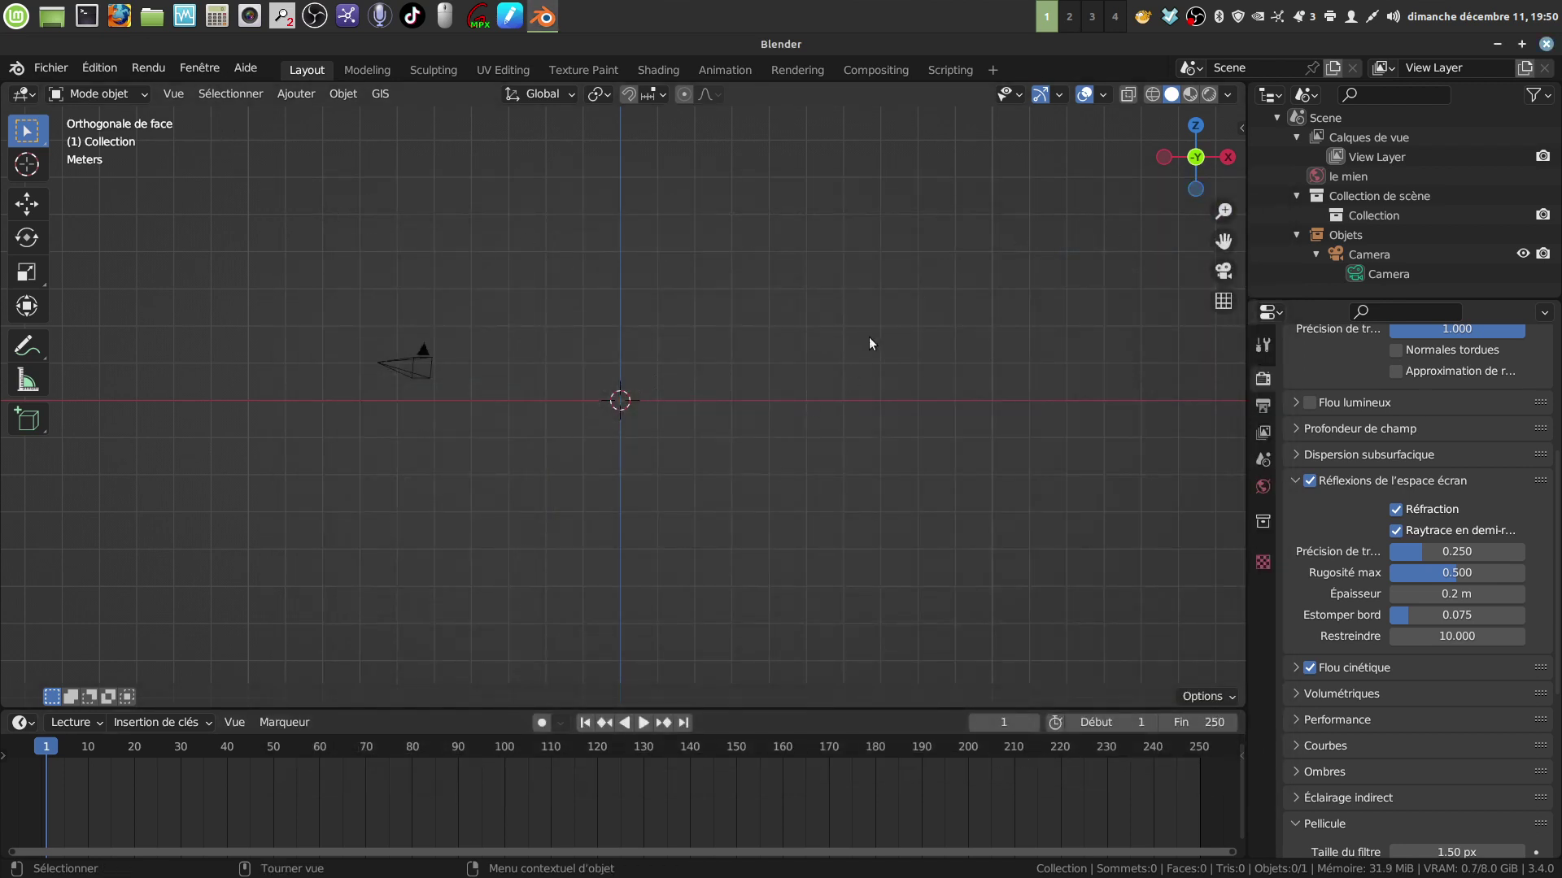
pyautogui.moveTo(869, 337)
pyautogui.mouseDown(button='middle')
pyautogui.moveTo(847, 377)
pyautogui.moveTo(932, 389)
pyautogui.moveTo(910, 418)
pyautogui.moveTo(919, 374)
pyautogui.moveTo(850, 404)
pyautogui.moveTo(805, 400)
pyautogui.moveTo(853, 381)
pyautogui.moveTo(876, 413)
pyautogui.moveTo(887, 402)
pyautogui.mouseUp(button='middle')
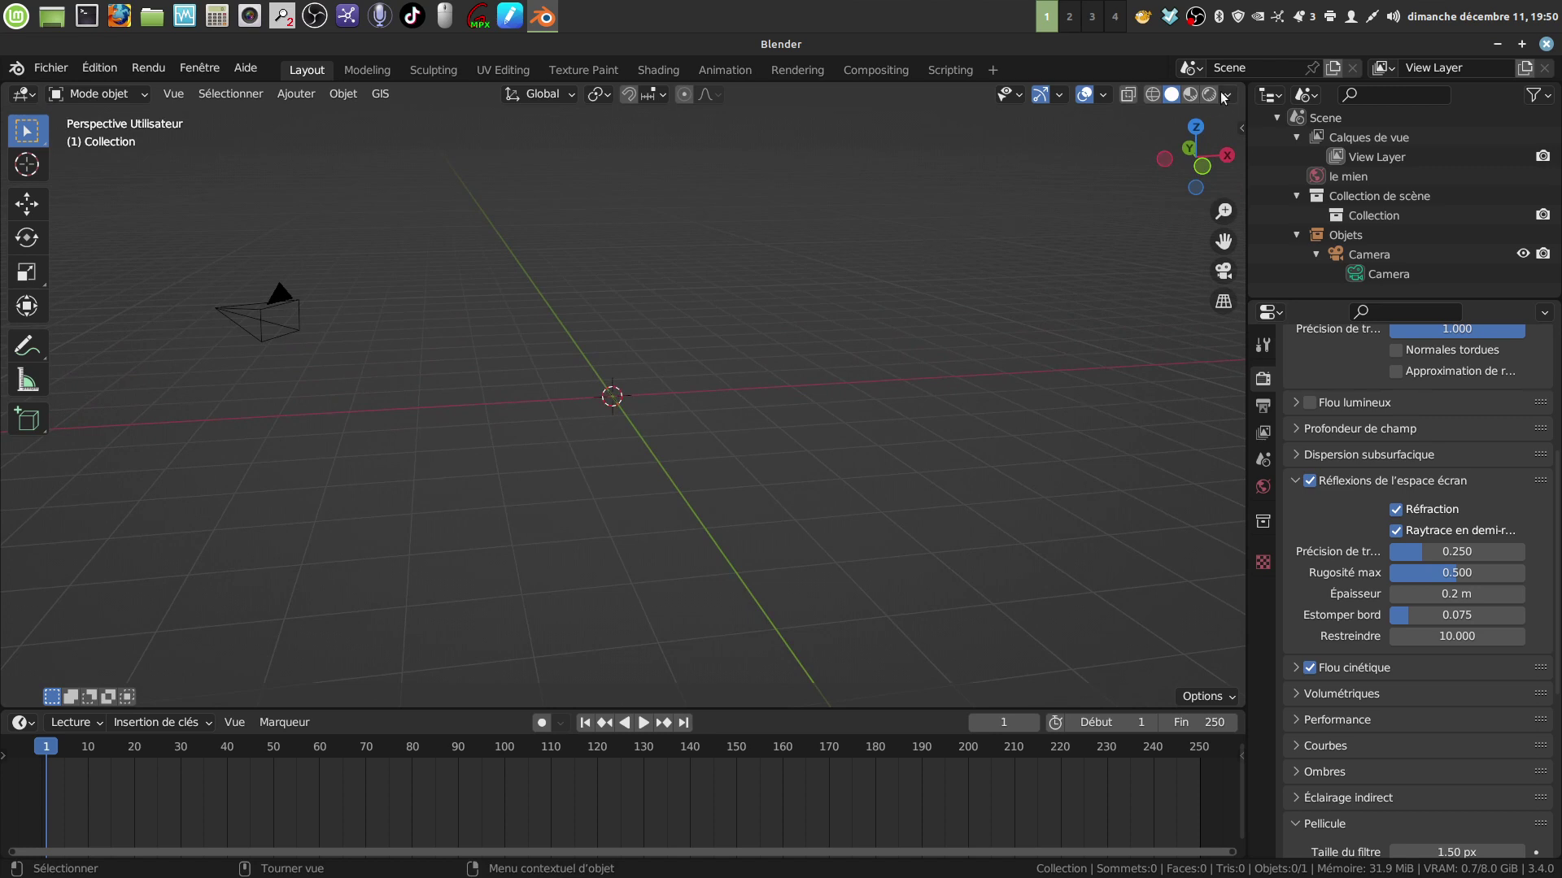